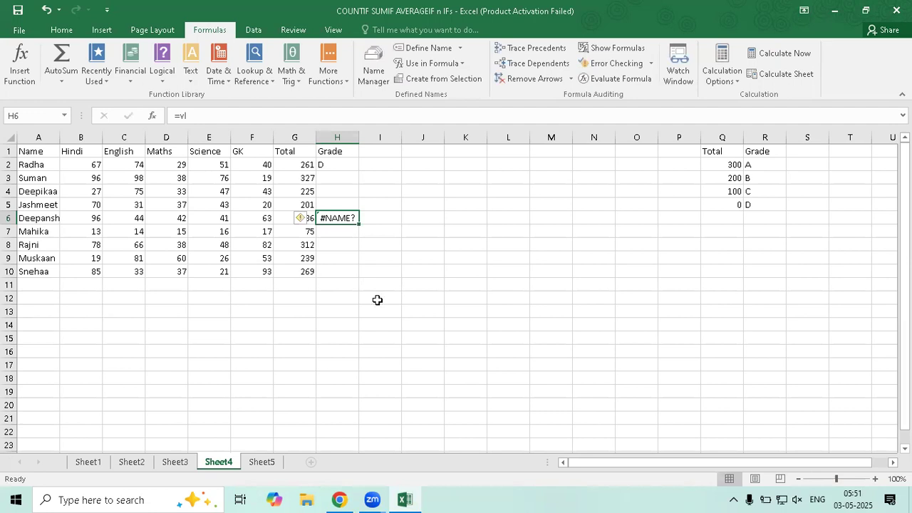
pyautogui.click(140, 307)
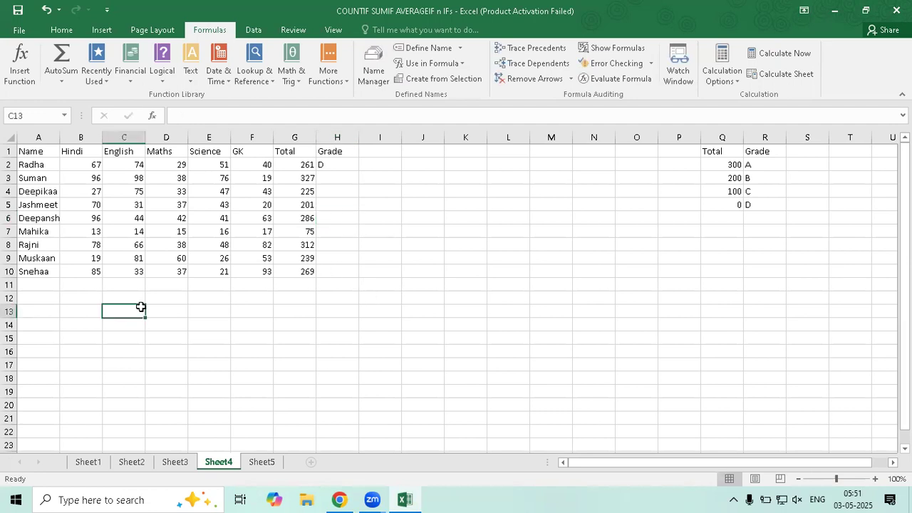
pyautogui.write('=v')
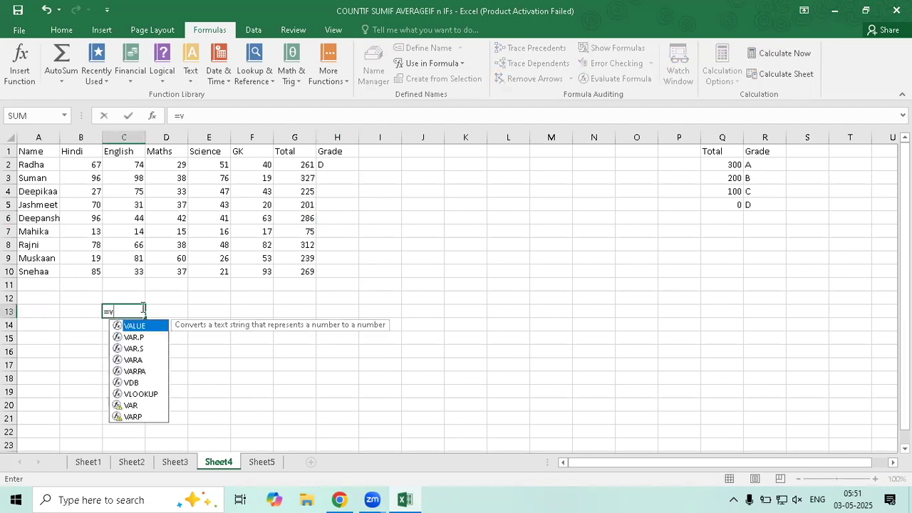
pyautogui.write('lo')
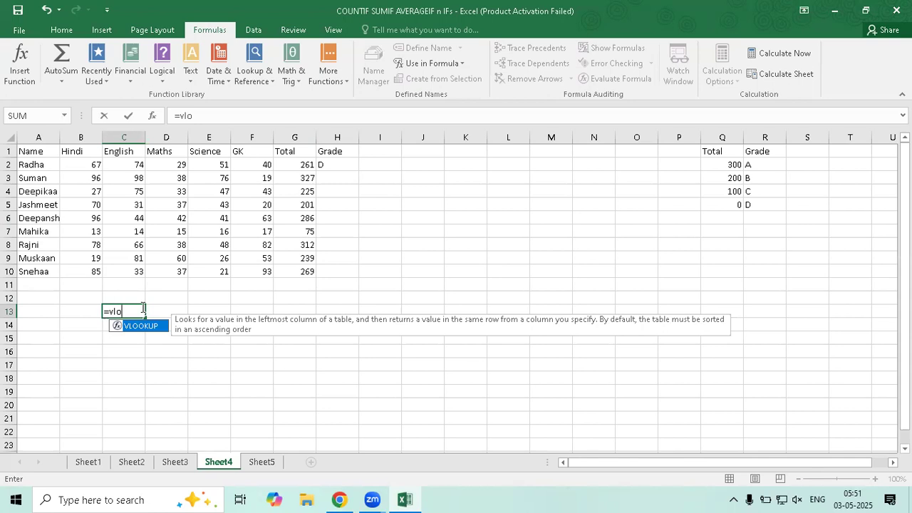
pyautogui.press('Escape')
pyautogui.press('Escape')
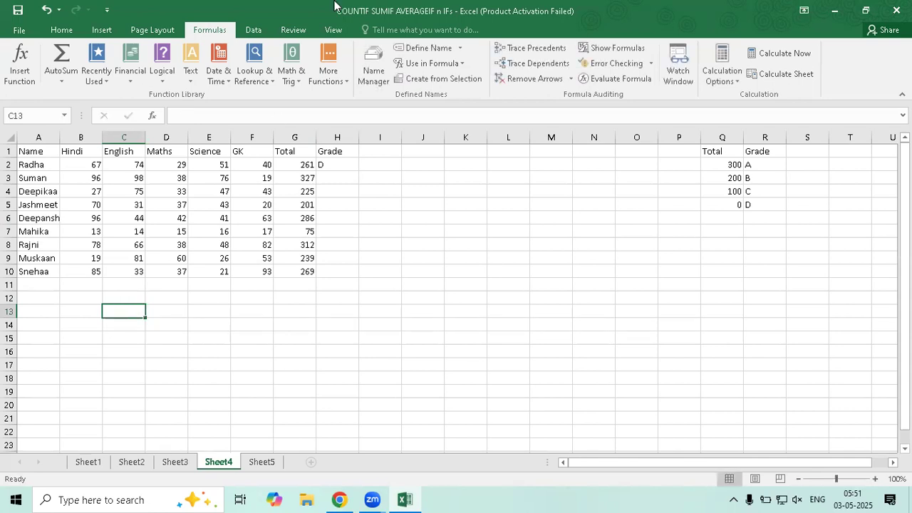
# Sort the Total and Grade lookup table in Q1:R5 by total from smallest to largest.
pyautogui.moveTo(712, 151); pyautogui.dragTo(757, 206)
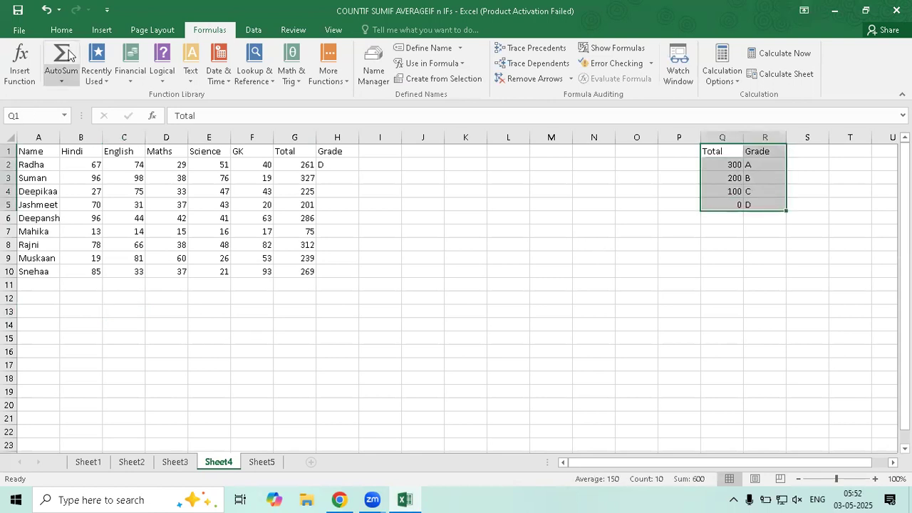
pyautogui.click(61, 29)
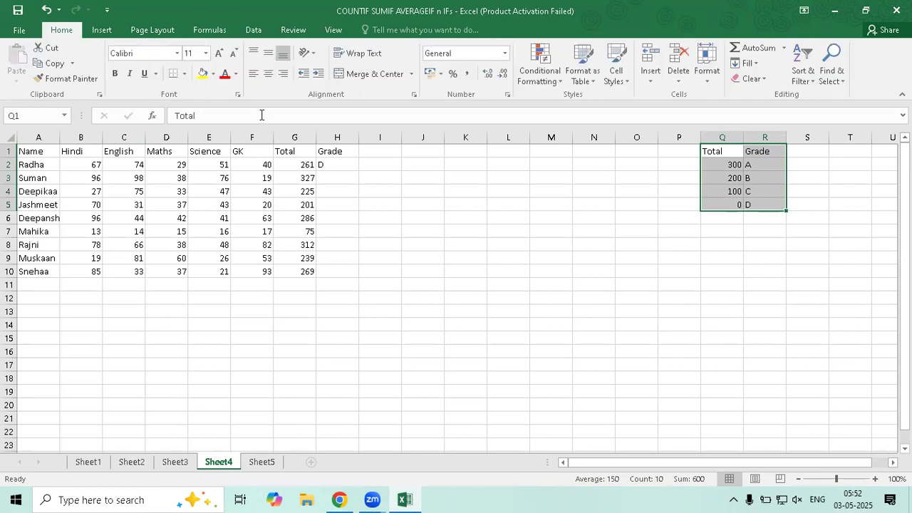
pyautogui.click(812, 82)
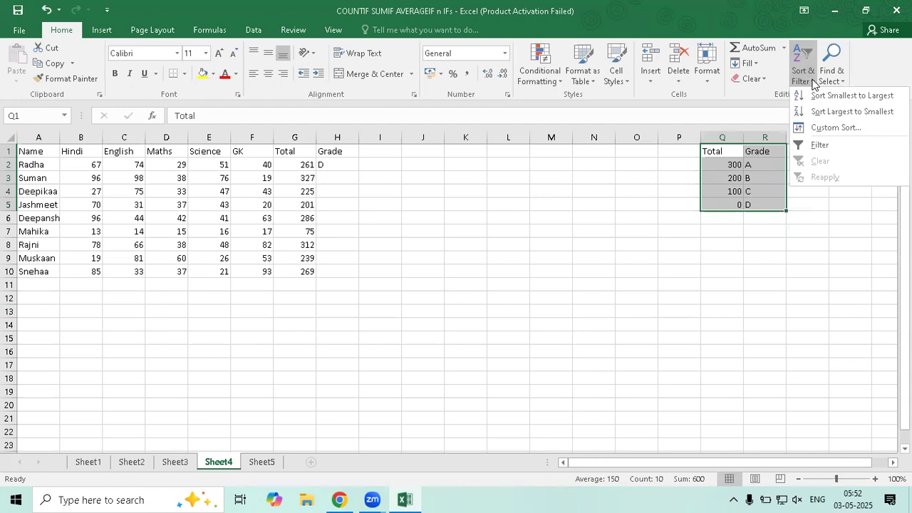
pyautogui.click(815, 84)
pyautogui.click(832, 80)
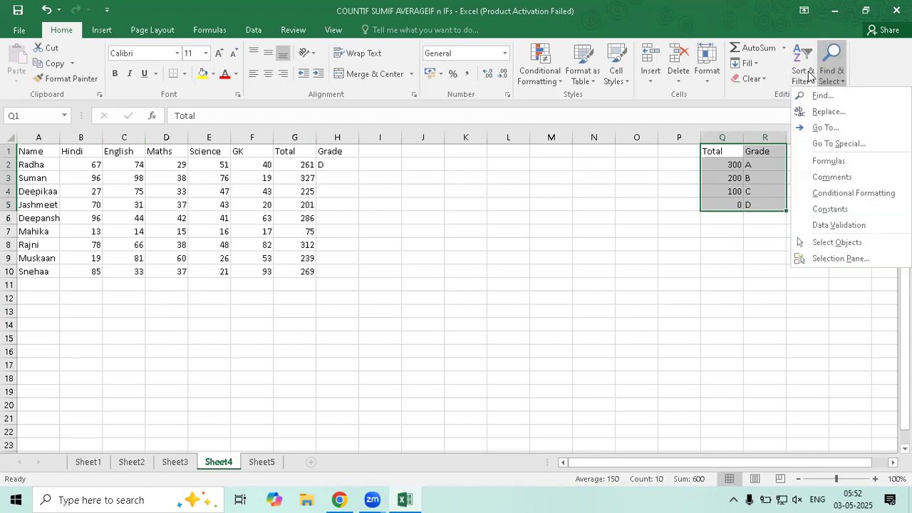
pyautogui.click(803, 75)
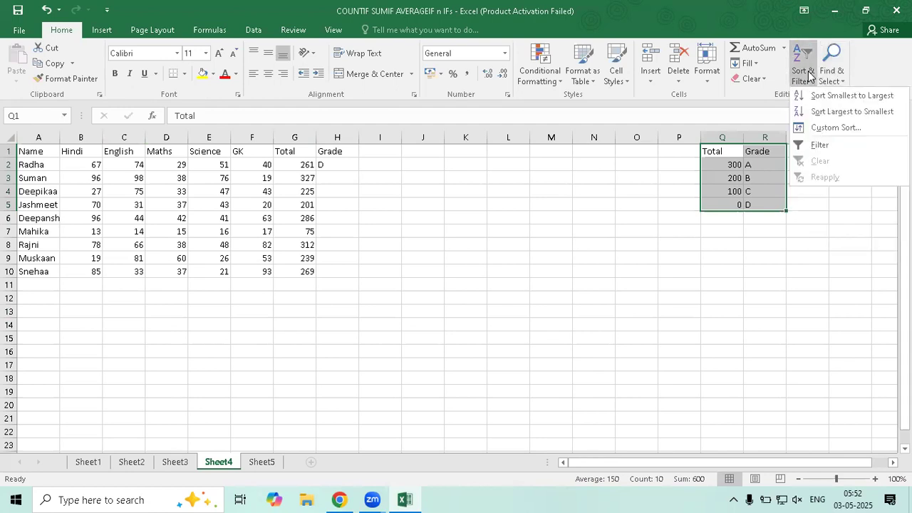
pyautogui.click(842, 111)
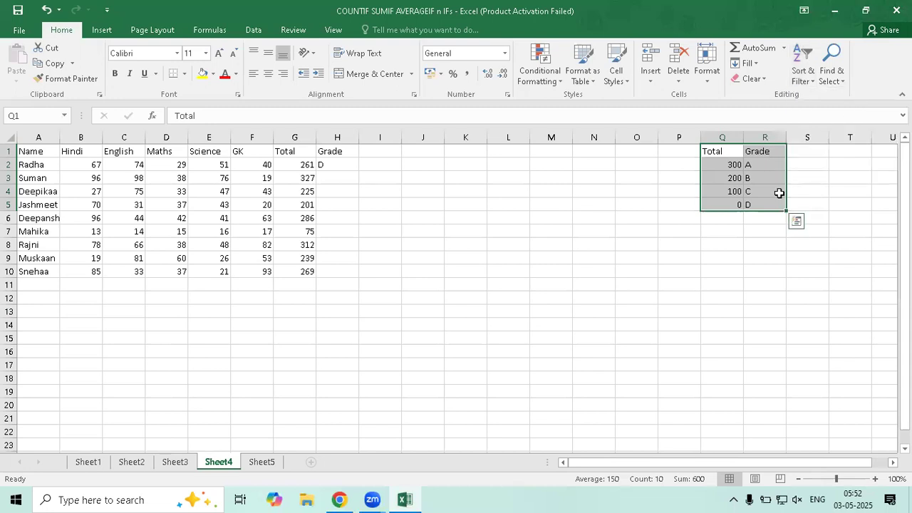
pyautogui.click(810, 79)
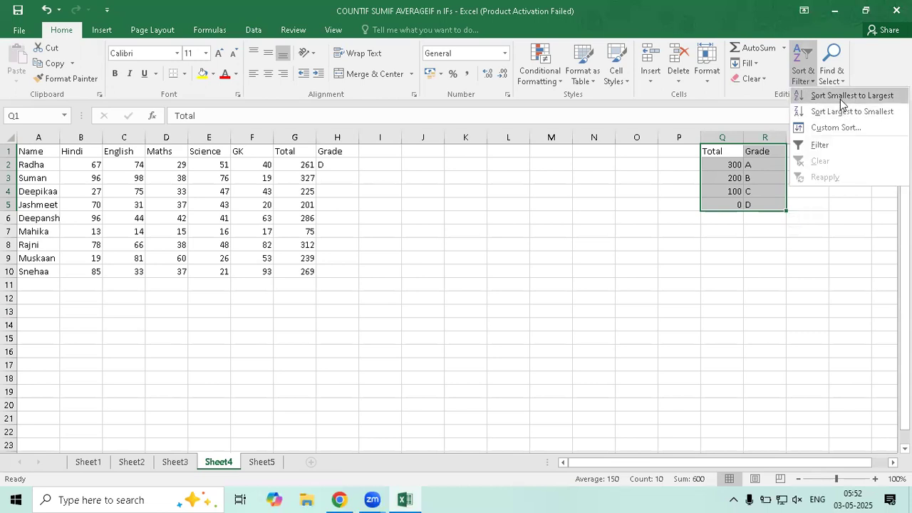
pyautogui.click(839, 97)
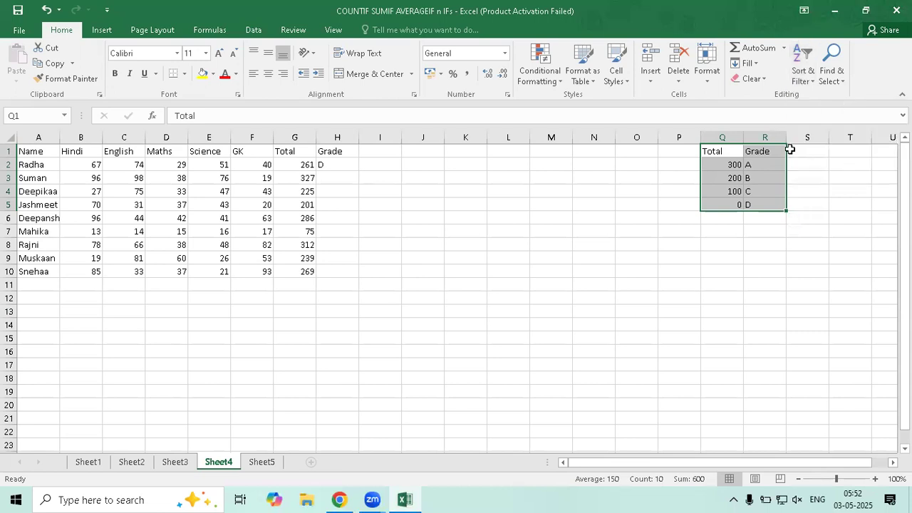
pyautogui.click(746, 174)
pyautogui.moveTo(736, 171); pyautogui.dragTo(737, 208)
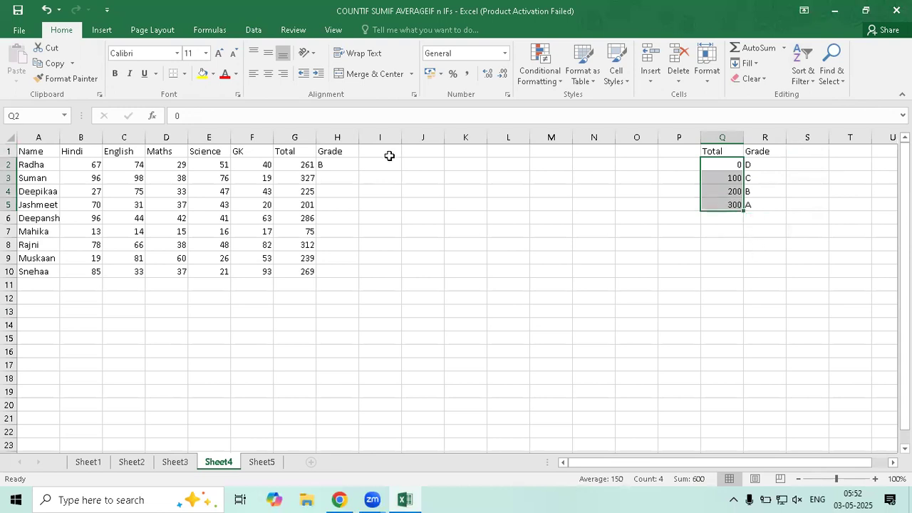
# Make the lookup table reference in the H2 VLOOKUP formula absolute, as $Q$1:$R$5.
pyautogui.click(347, 164)
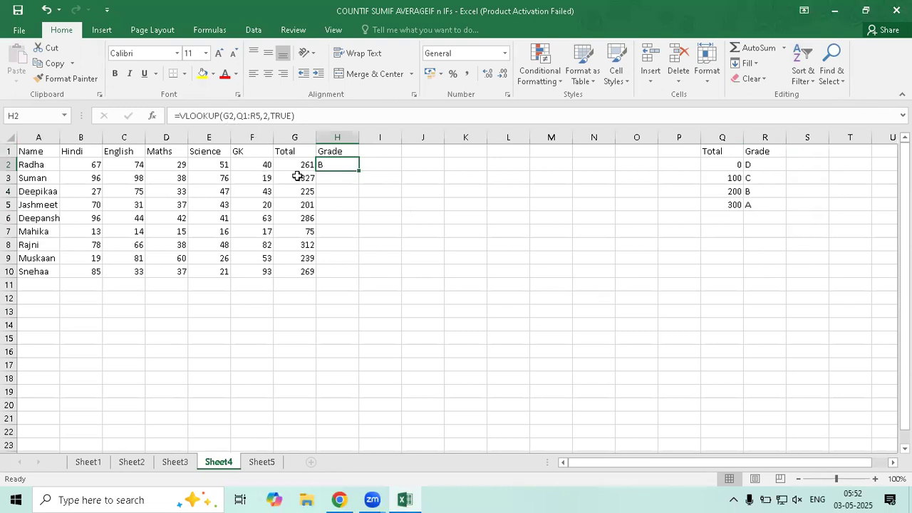
pyautogui.click(237, 116)
pyautogui.moveTo(237, 115); pyautogui.dragTo(261, 115)
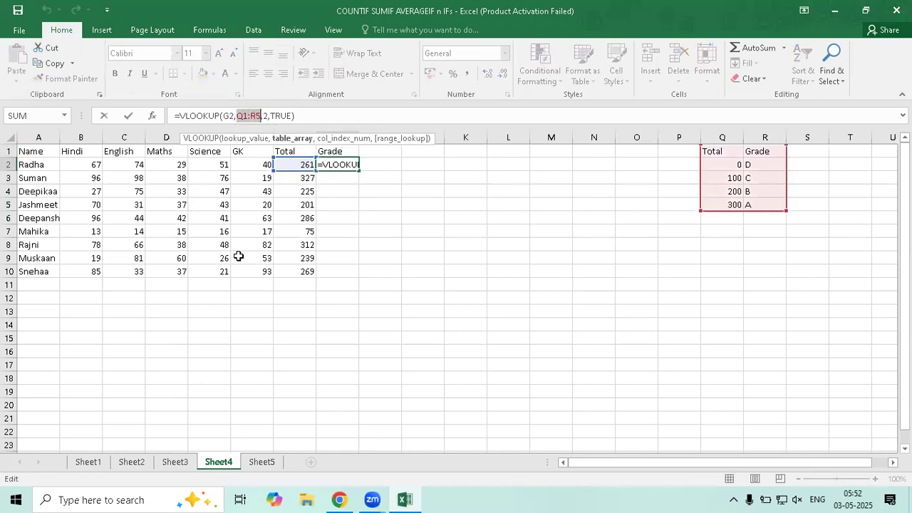
pyautogui.press('F4')
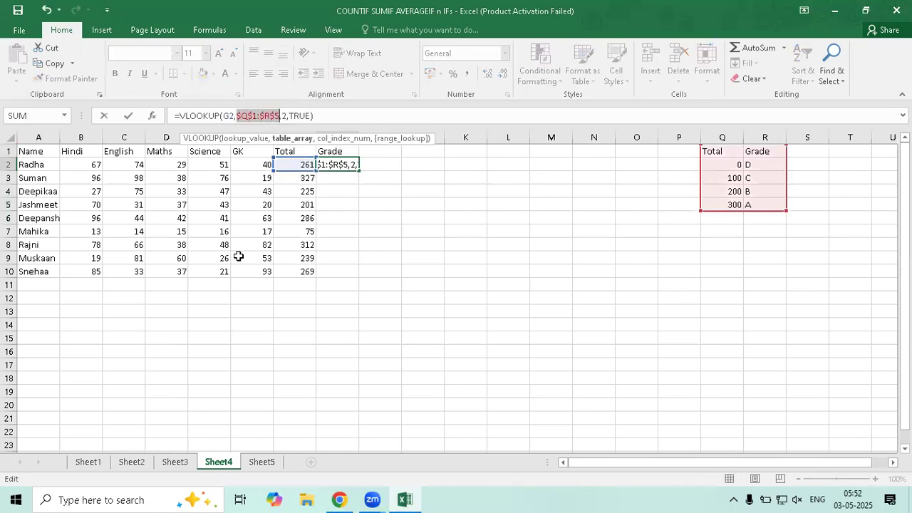
pyautogui.press('Return')
# Fill the grade formula from H2 down through H10 for all remaining students.
pyautogui.click(339, 166)
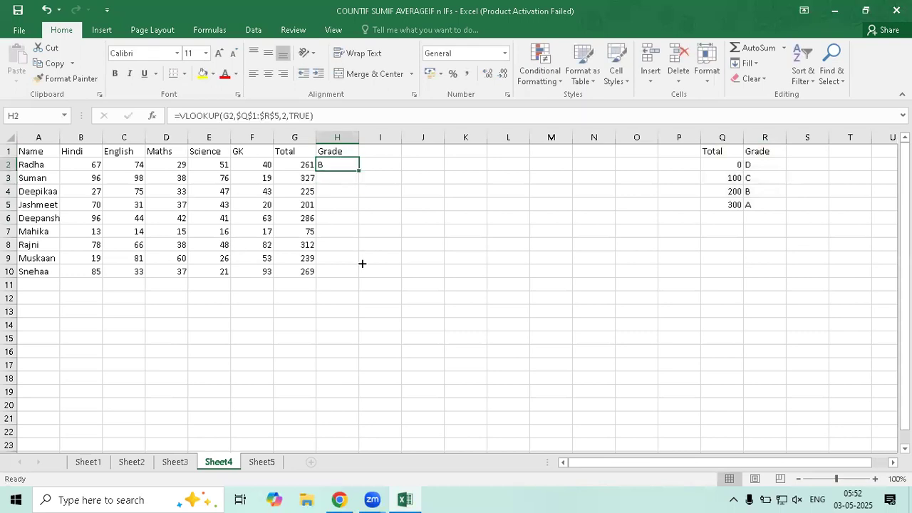
pyautogui.moveTo(358, 171); pyautogui.dragTo(359, 274)
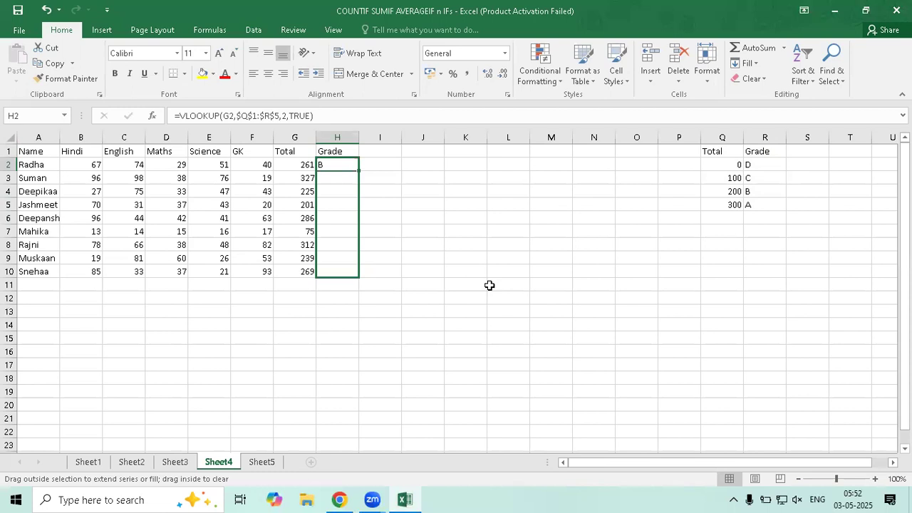
pyautogui.moveTo(490, 285); pyautogui.dragTo(490, 285)
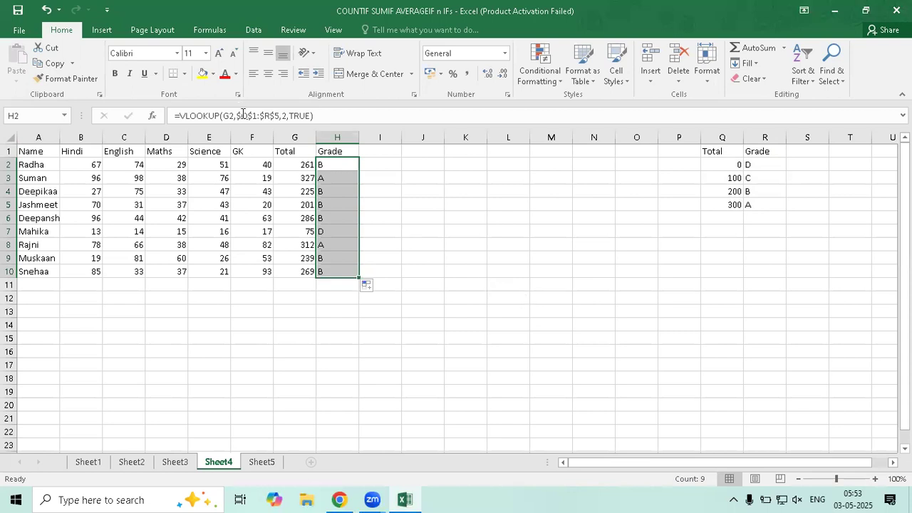
# Examine the arguments of the grade VLOOKUP formula in H2 and the total it refers to.
pyautogui.click(300, 162)
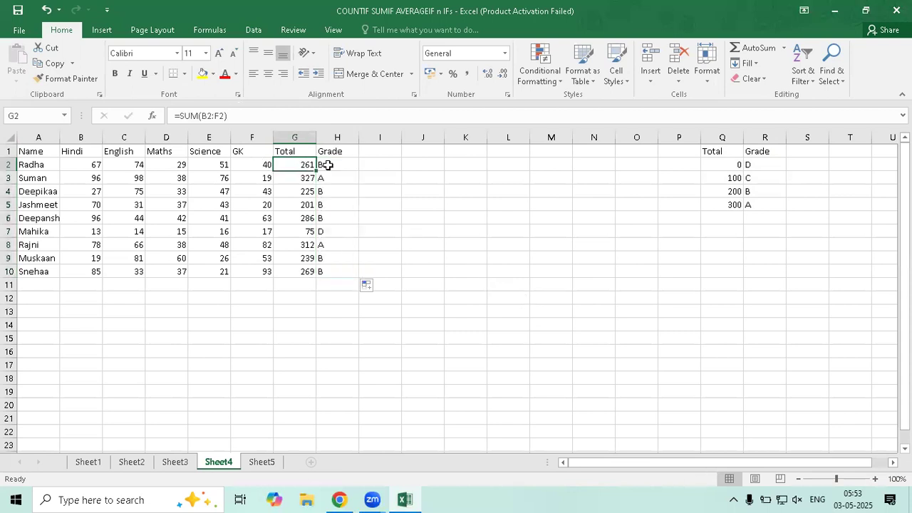
pyautogui.click(324, 165)
pyautogui.press('F2')
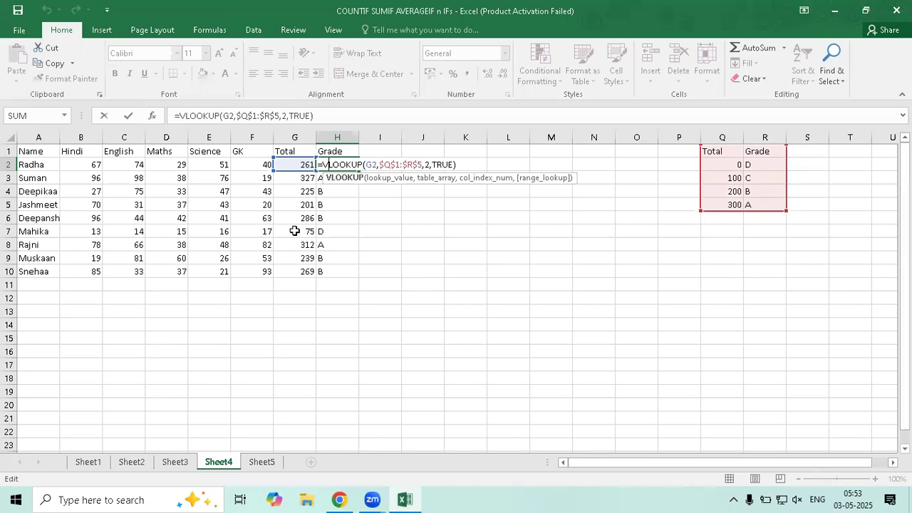
pyautogui.press('Return')
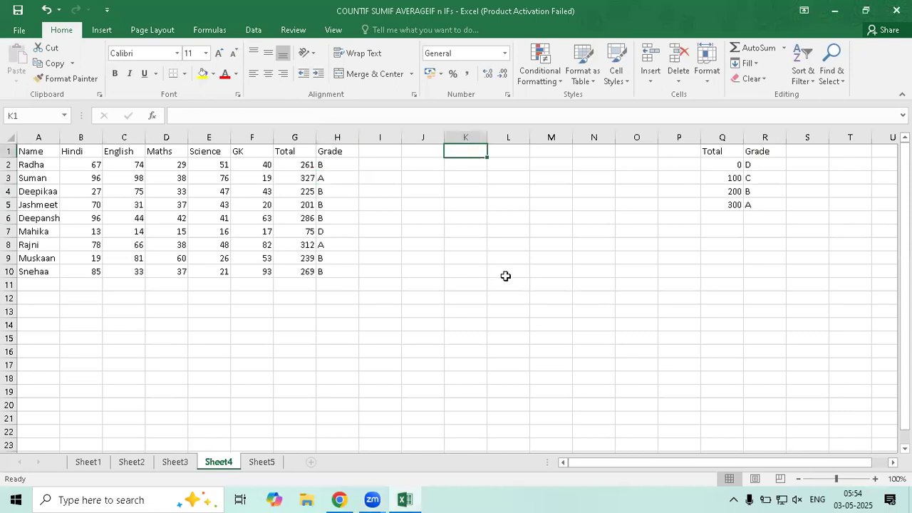
# Add the headings Name in K1 and Grade in L1 for a small lookup area.
pyautogui.write('Name')
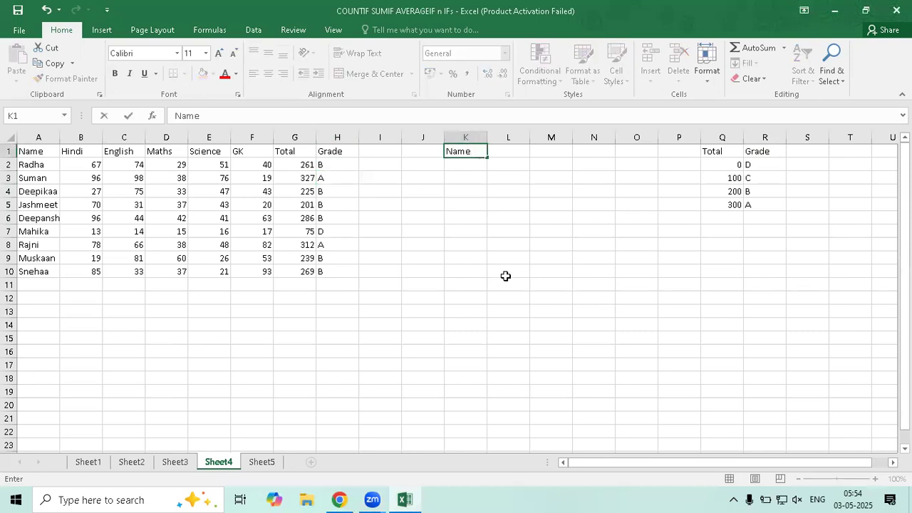
pyautogui.click(490, 191)
pyautogui.click(505, 154)
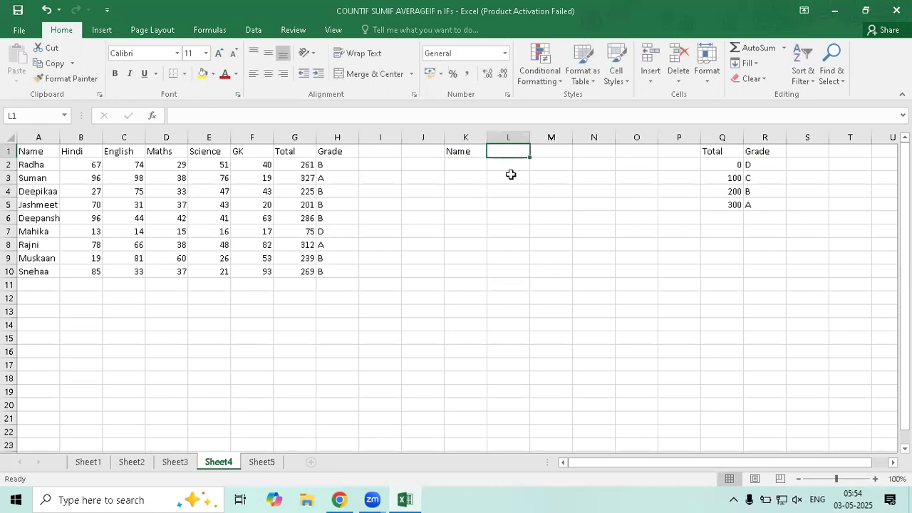
pyautogui.write('Grade')
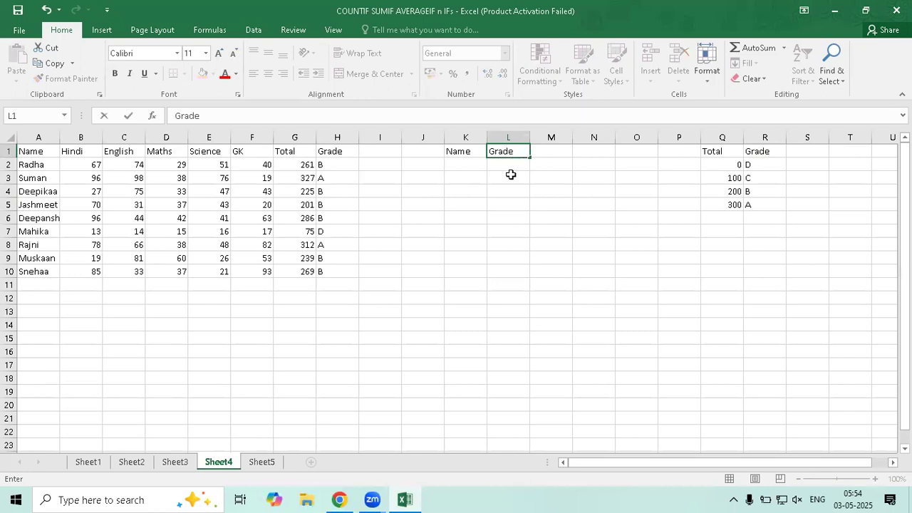
pyautogui.press('Return')
# Enter the name of the student from row 3 in K2 as the lookup entry.
pyautogui.click(463, 164)
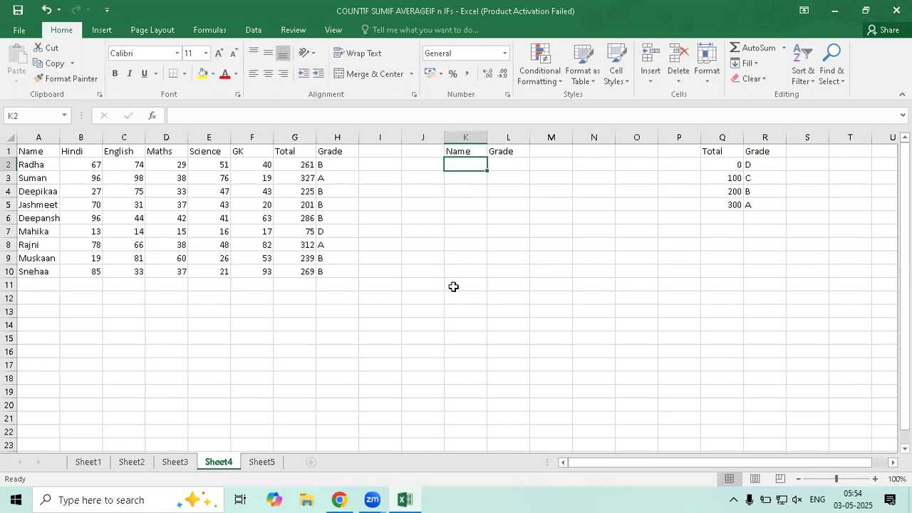
pyautogui.write('Sum')
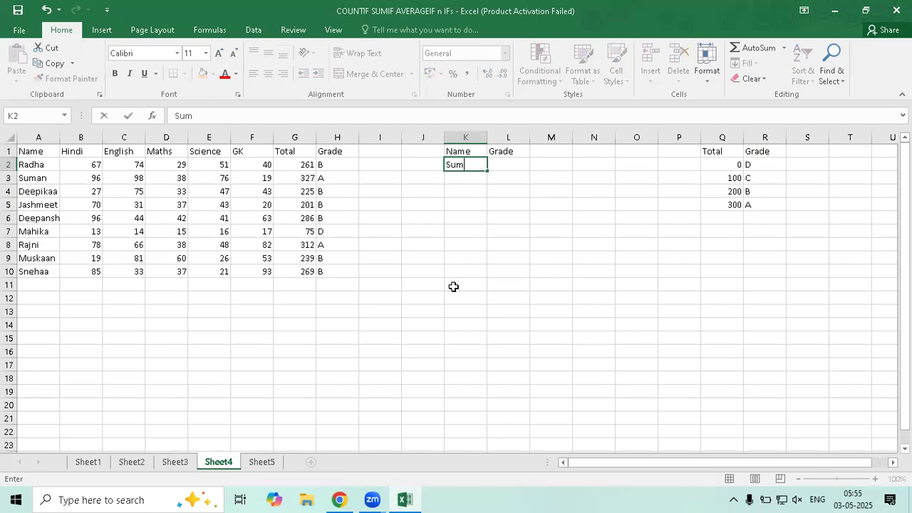
pyautogui.write('an')
pyautogui.press('Return')
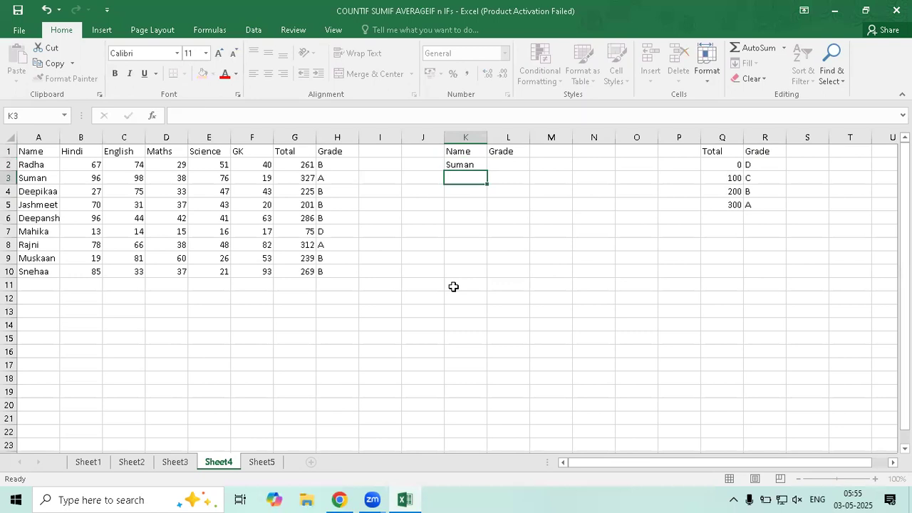
# Enter =VLOOKUP(K2,A1:H10,8,0) in L2 to look up the student's grade by name with an exact match.
pyautogui.click(507, 163)
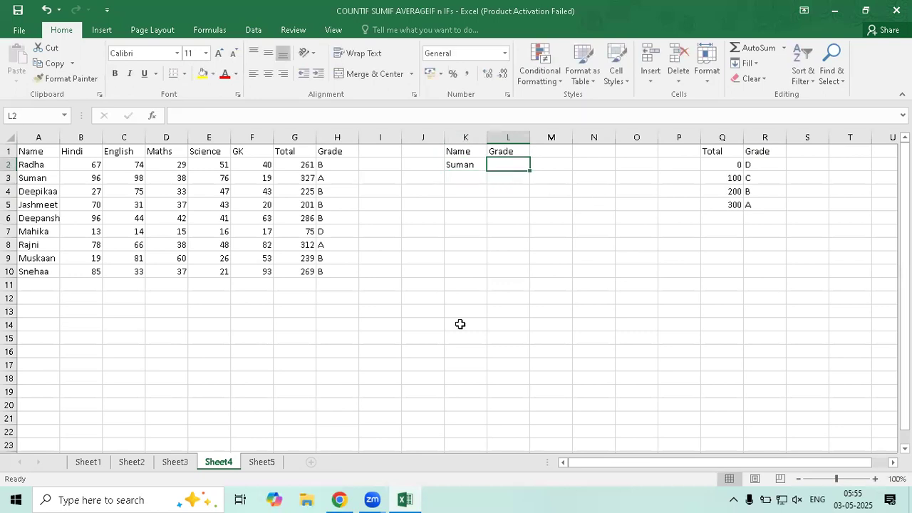
pyautogui.write('=vlo')
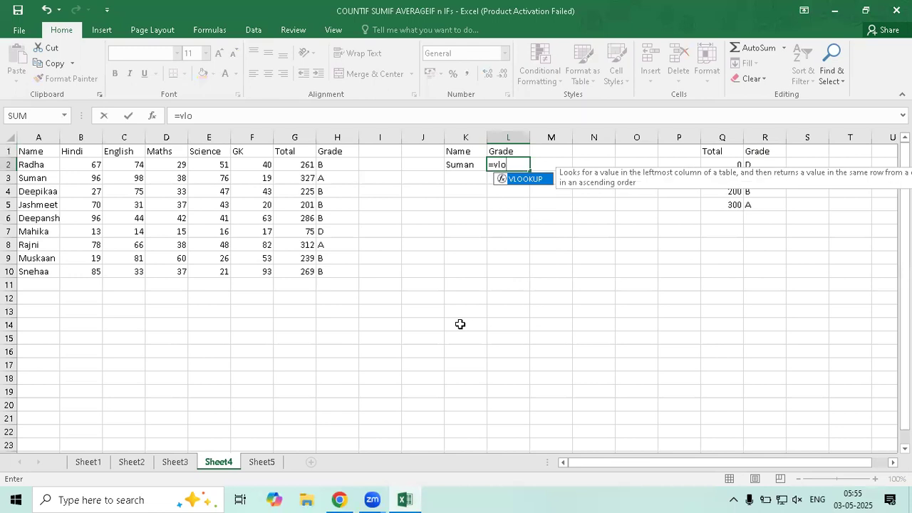
pyautogui.press('Tab')
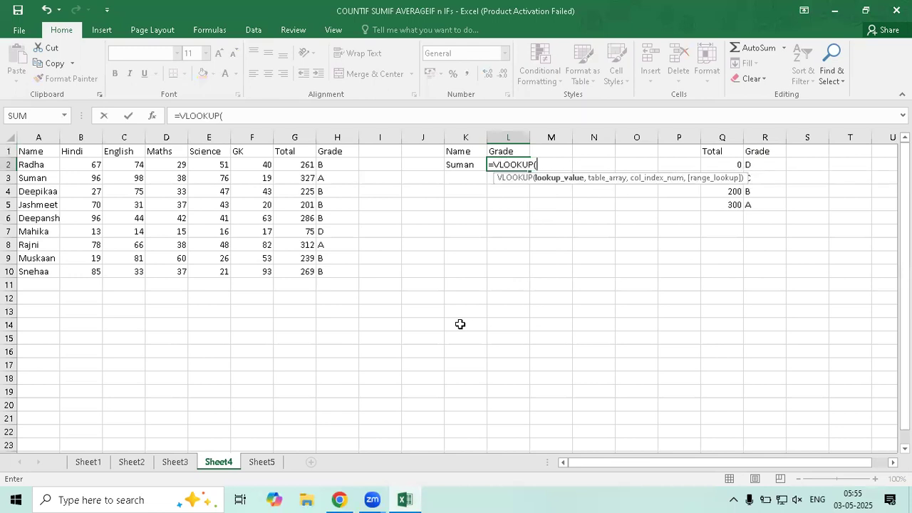
pyautogui.click(462, 168)
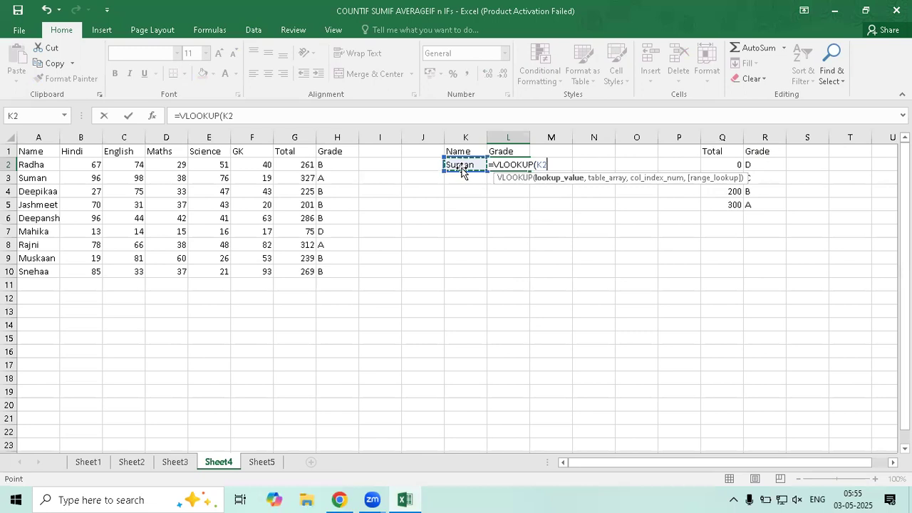
pyautogui.write(',')
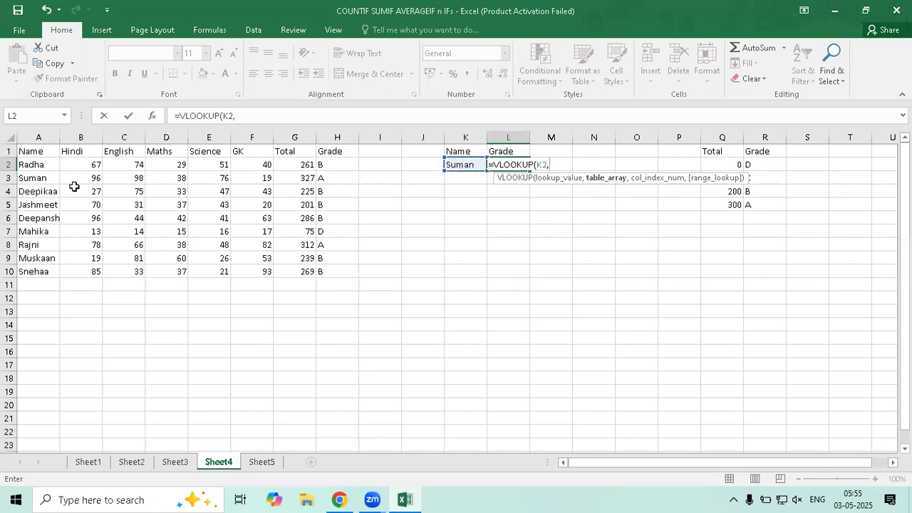
pyautogui.click(44, 151)
pyautogui.moveTo(303, 263); pyautogui.dragTo(317, 271)
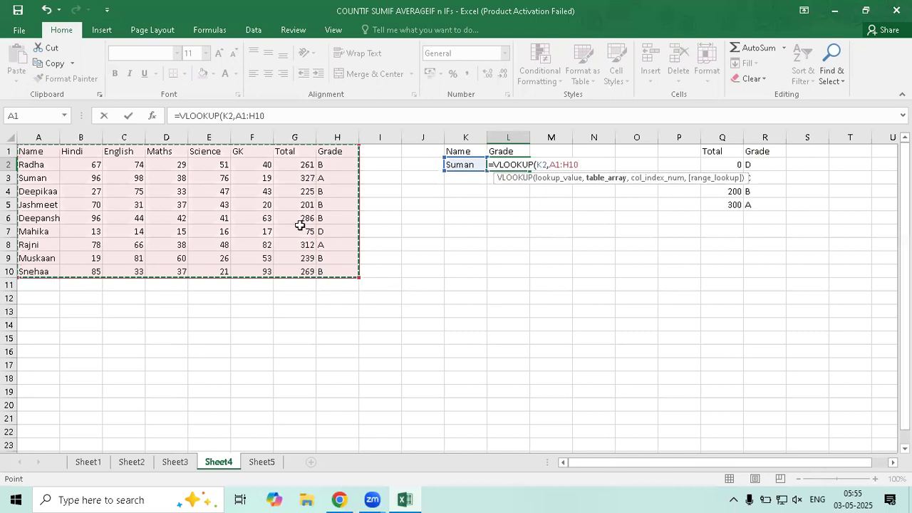
pyautogui.write(',')
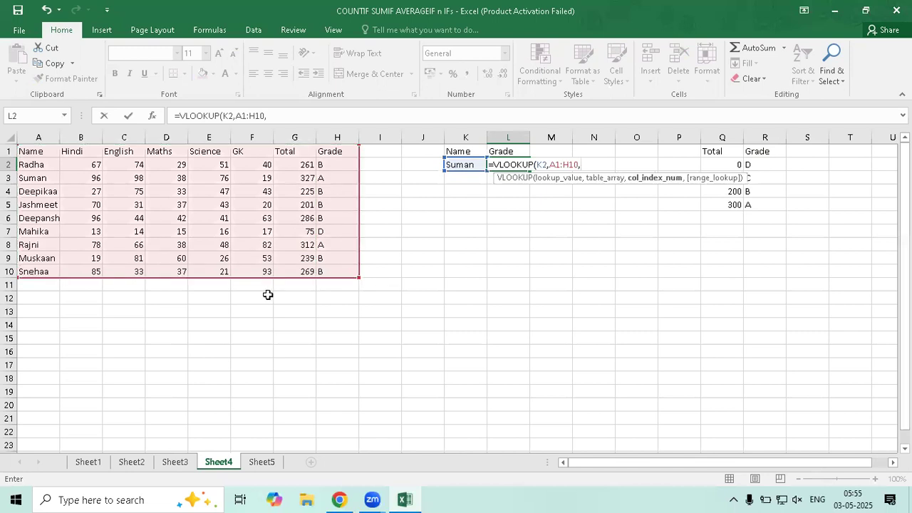
pyautogui.write('8,0')
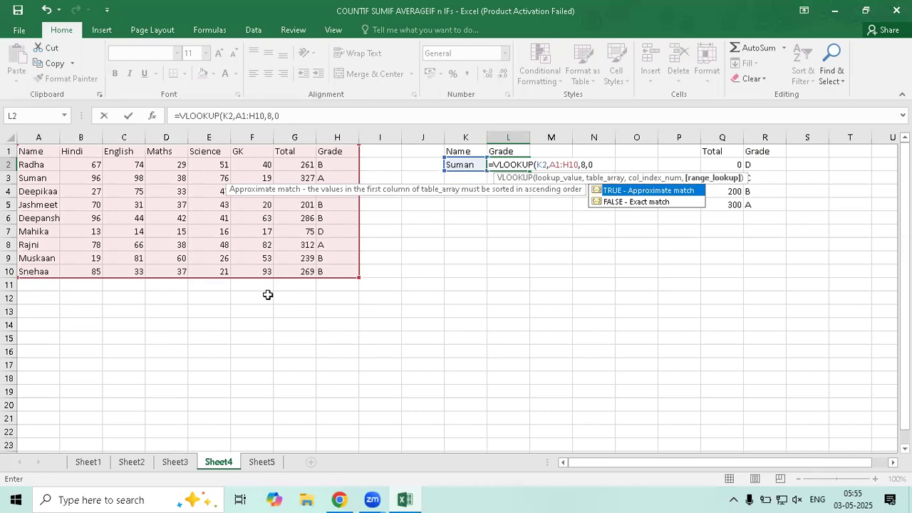
pyautogui.write(')')
pyautogui.press('Return')
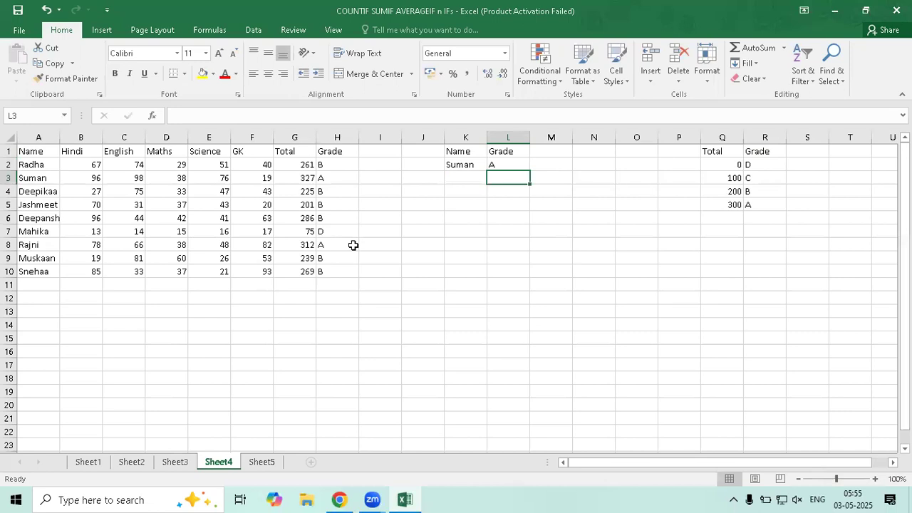
# Delete the lookup formula in L2 and the whole Grade column in H1:H10.
pyautogui.click(514, 164)
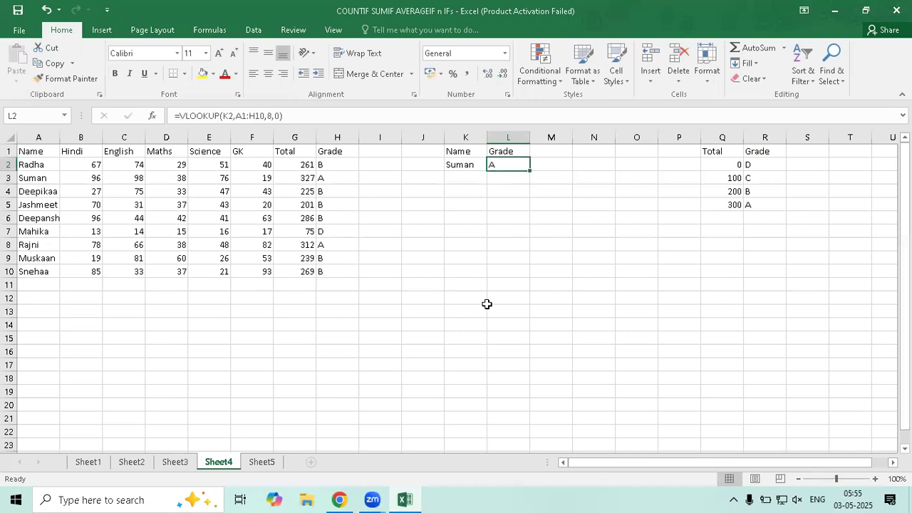
pyautogui.press('Delete')
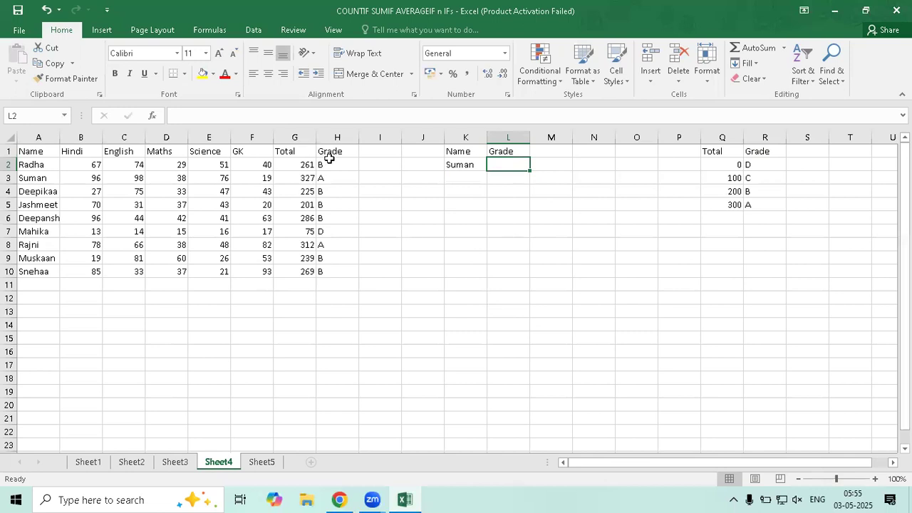
pyautogui.moveTo(334, 152); pyautogui.dragTo(324, 273)
pyautogui.hotkey('ctrl', 'c')
pyautogui.press('Delete')
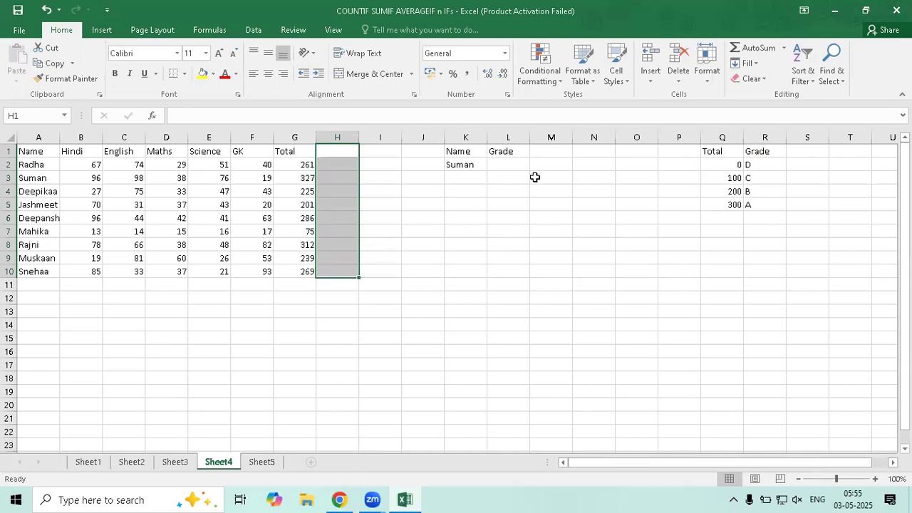
pyautogui.click(511, 166)
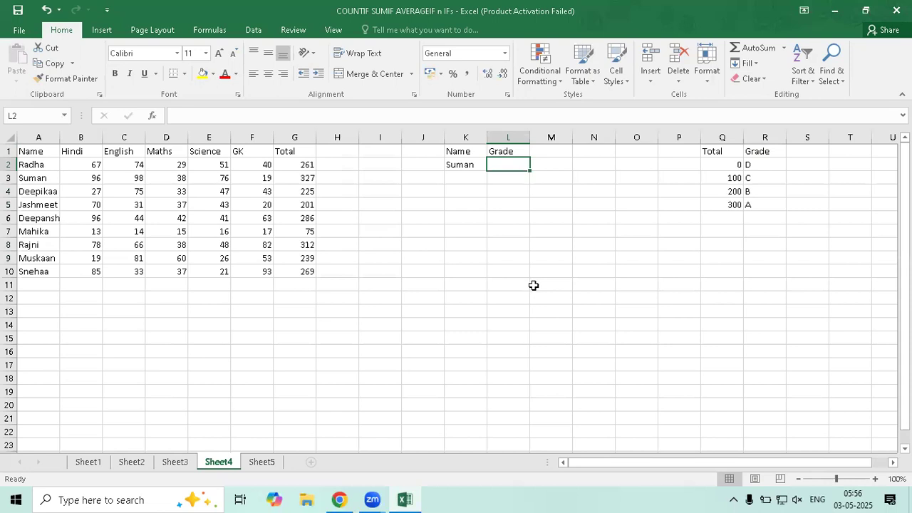
pyautogui.write('=v')
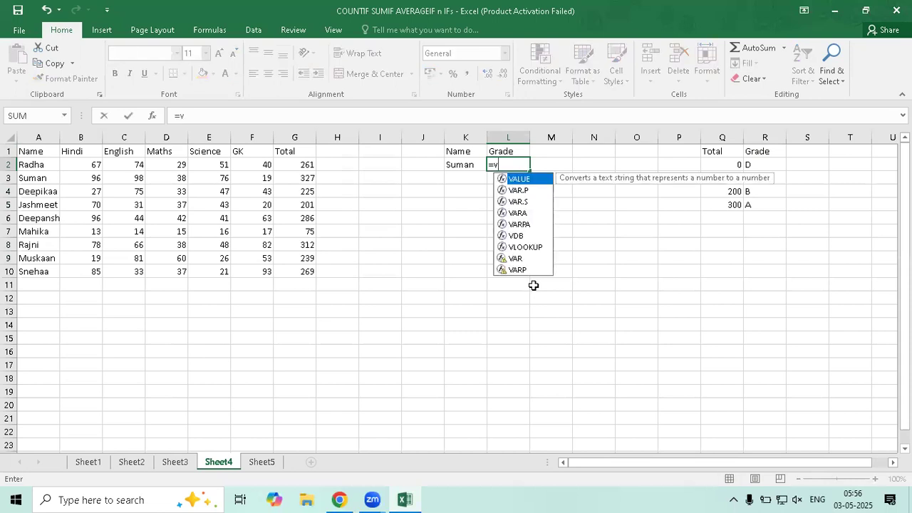
pyautogui.press('Down')
pyautogui.press('Down')
pyautogui.press('Down')
pyautogui.press('Down')
pyautogui.press('Down')
pyautogui.press('Down')
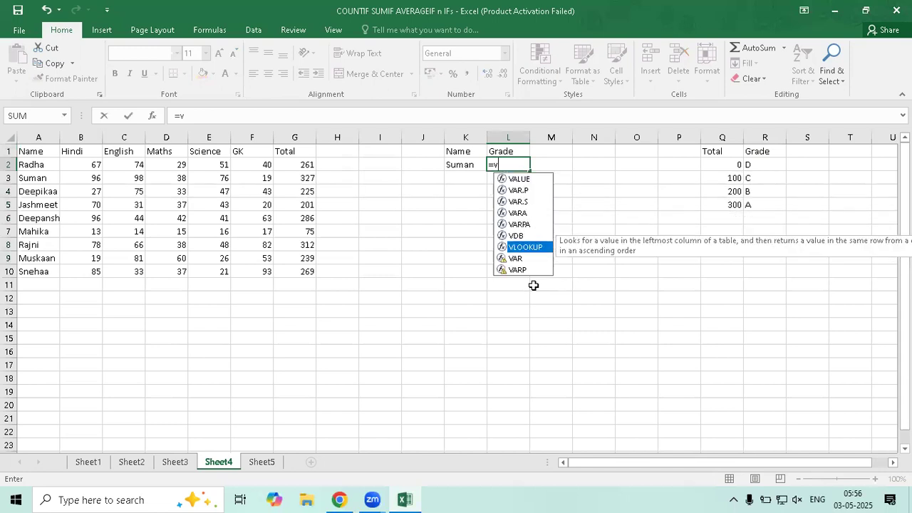
pyautogui.press('Tab')
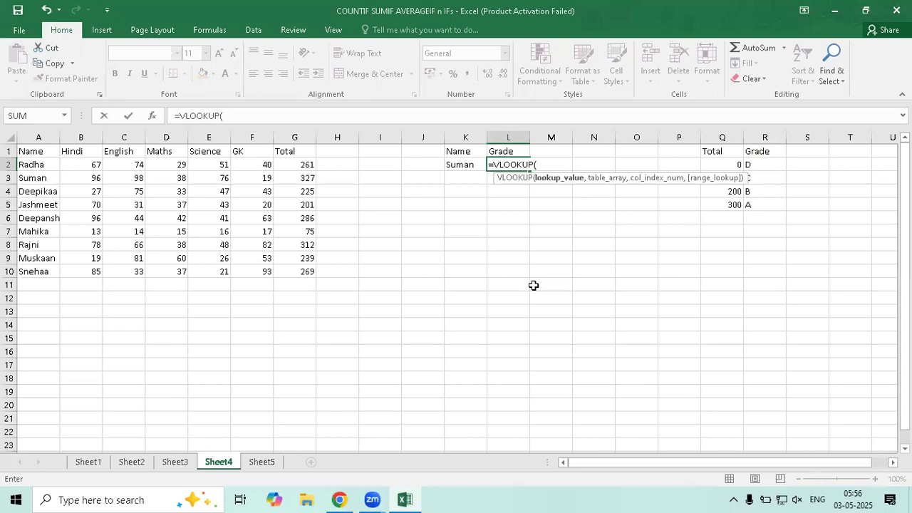
pyautogui.press('Escape')
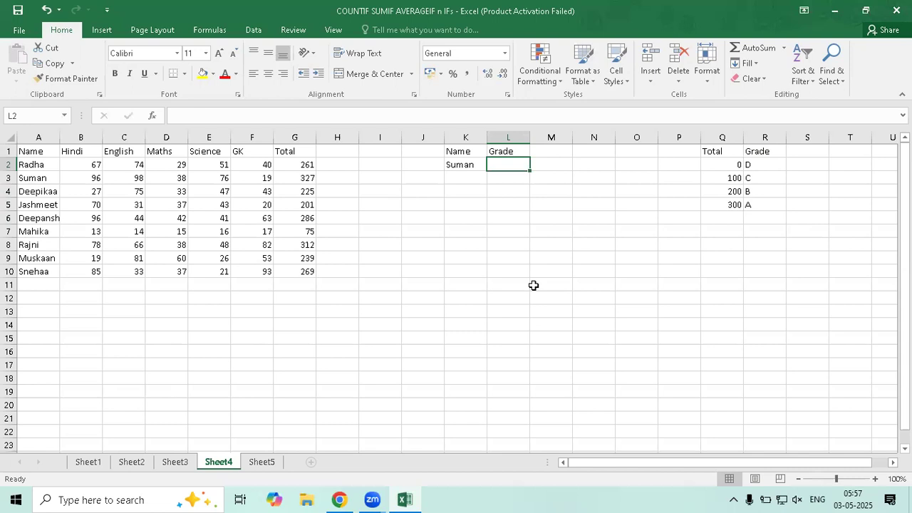
pyautogui.write('=v')
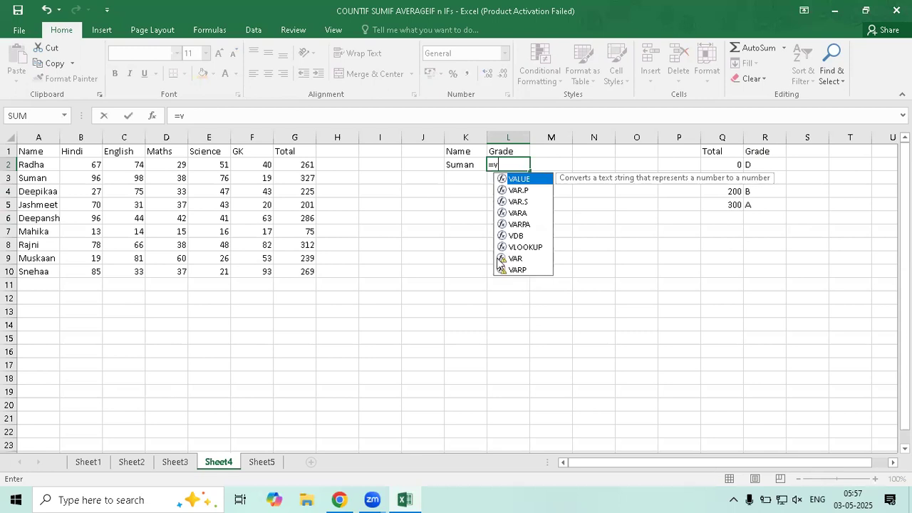
pyautogui.doubleClick(525, 248)
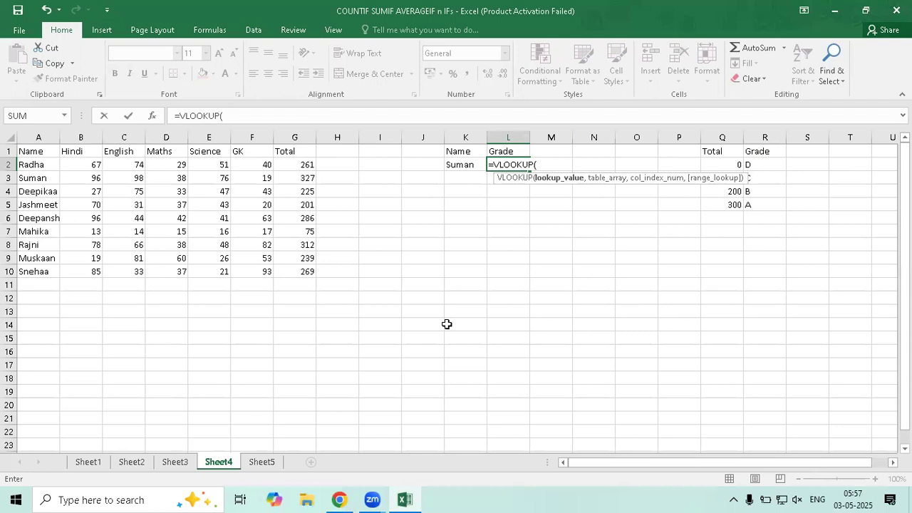
pyautogui.press('Escape')
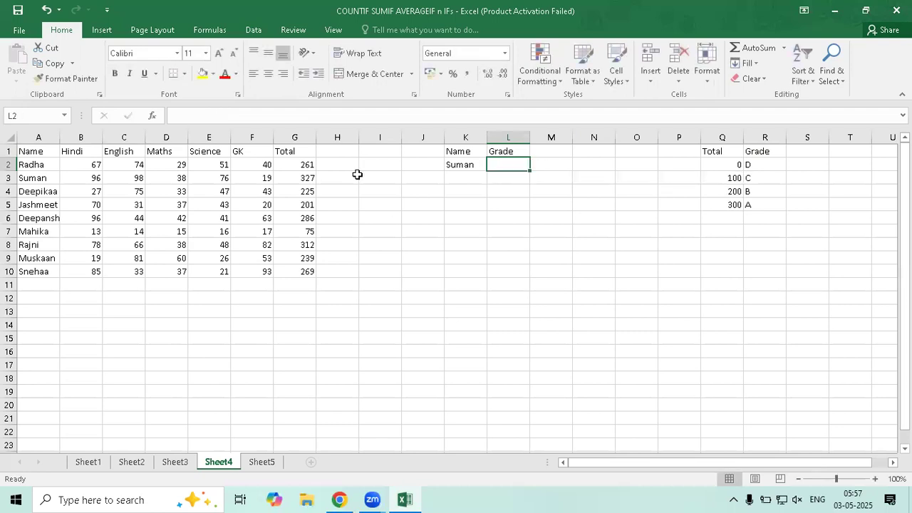
# Undo the deletions of the Grade column in H1:H10 and the lookup formula in L2.
pyautogui.moveTo(341, 153); pyautogui.dragTo(339, 275)
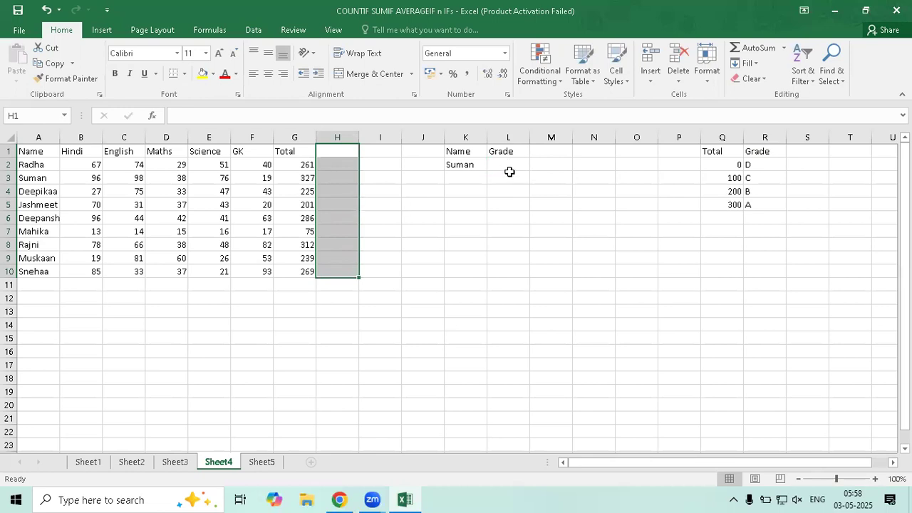
pyautogui.moveTo(332, 150); pyautogui.dragTo(330, 275)
pyautogui.hotkey('ctrl', 'v')
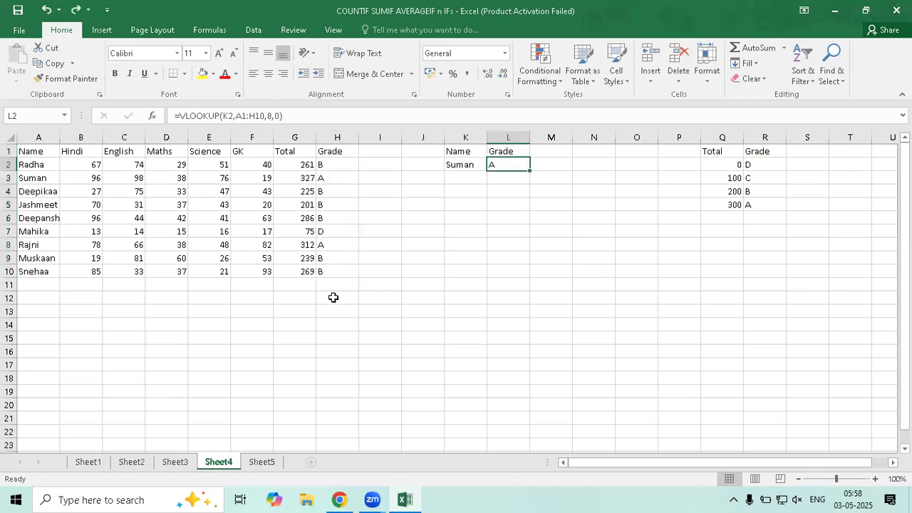
pyautogui.moveTo(328, 151); pyautogui.dragTo(346, 271)
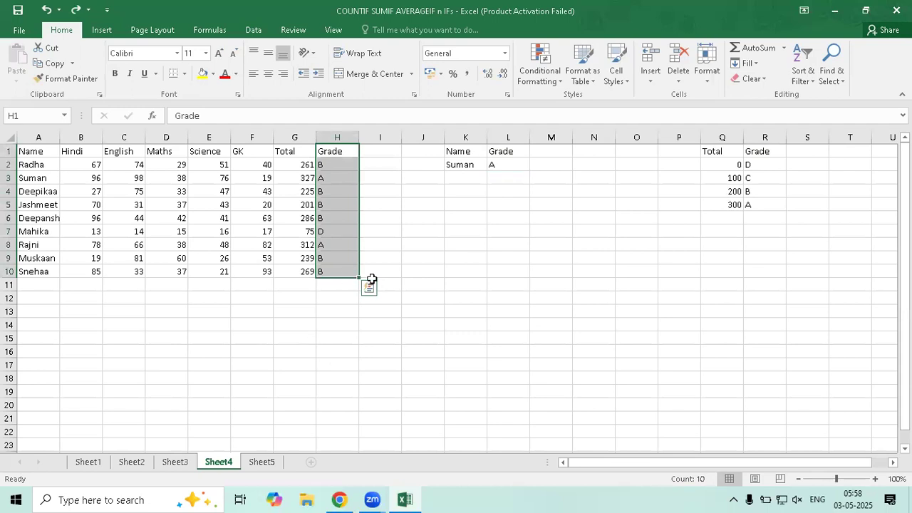
pyautogui.click(493, 165)
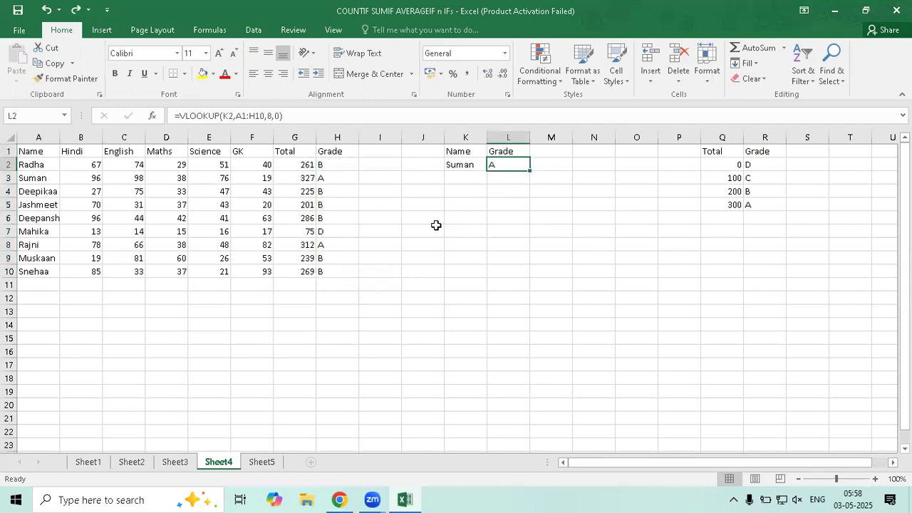
# Clear the Grade column in H1:H10 together with the VLOOKUP formula in L2.
pyautogui.moveTo(335, 153); pyautogui.dragTo(336, 269)
pyautogui.press('Delete')
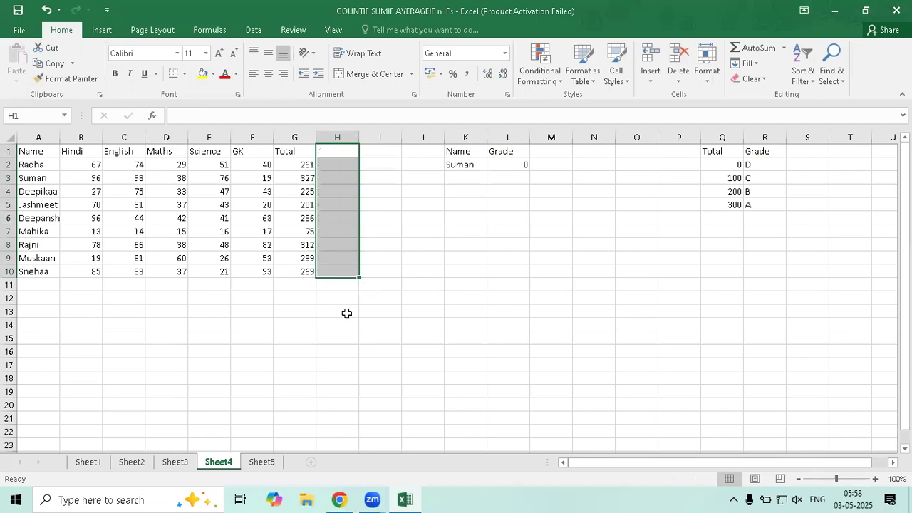
pyautogui.click(504, 166)
pyautogui.press('Delete')
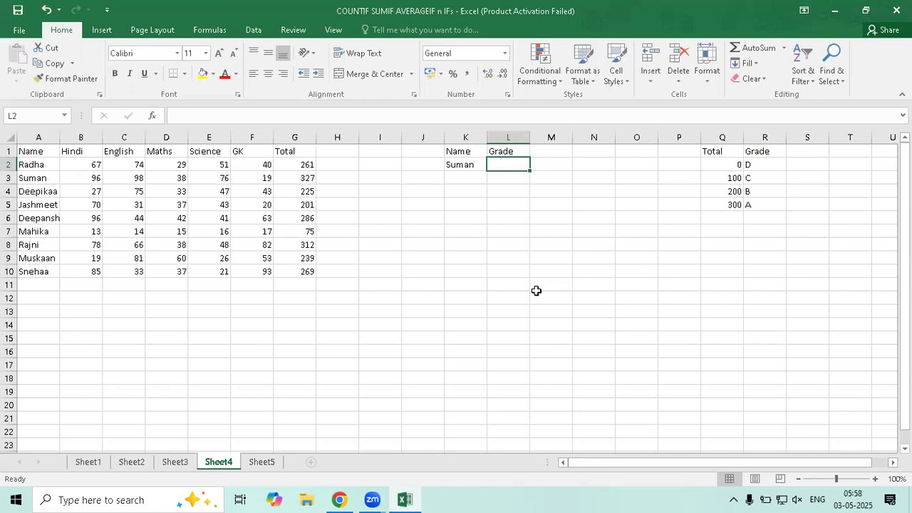
# Examine the Total and Grade table in Q1:R5 in relation to the student totals and the lookup cell L2.
pyautogui.click(329, 163)
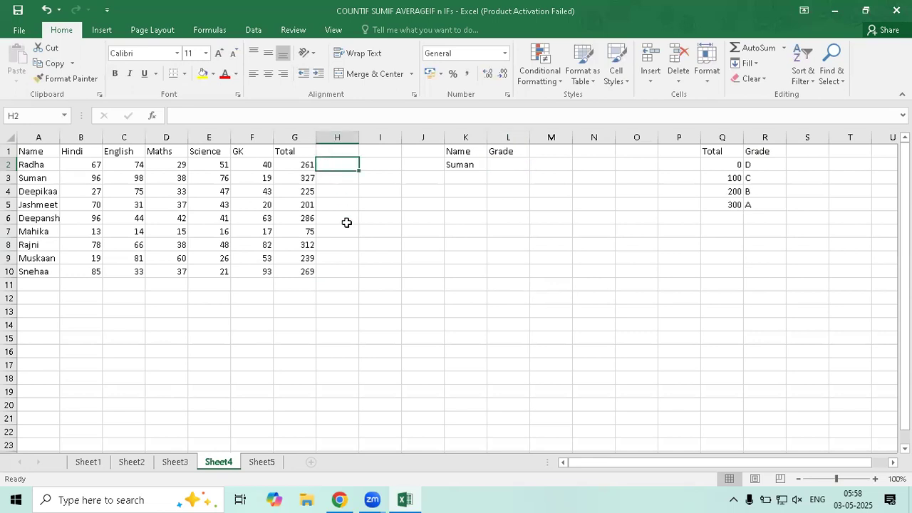
pyautogui.moveTo(728, 153); pyautogui.dragTo(753, 205)
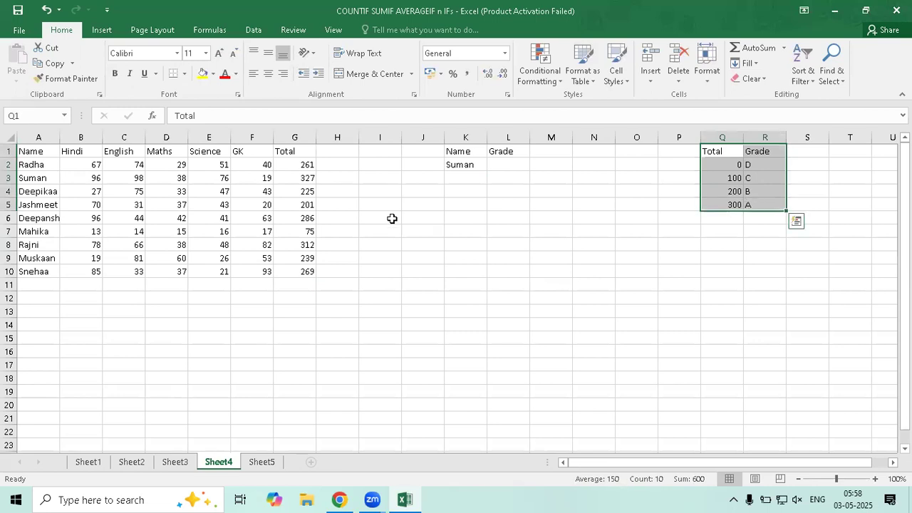
pyautogui.click(296, 166)
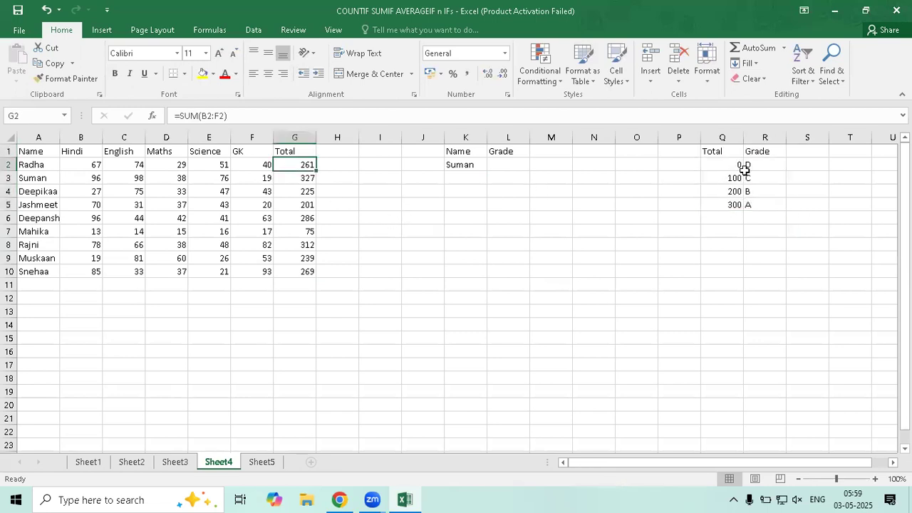
pyautogui.moveTo(725, 150); pyautogui.dragTo(755, 205)
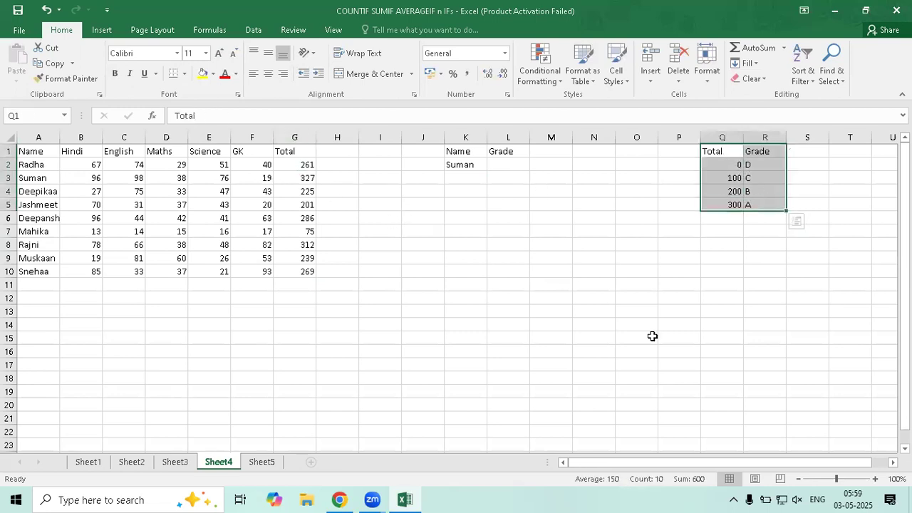
pyautogui.click(332, 164)
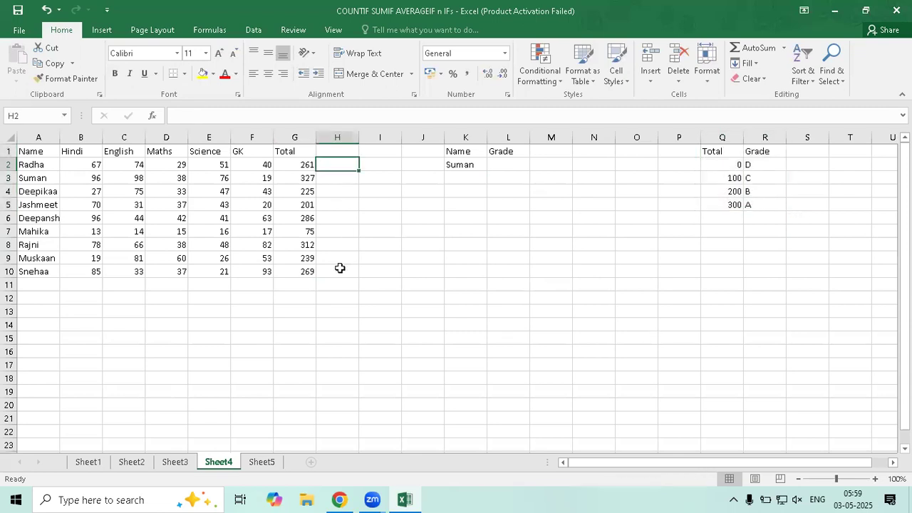
pyautogui.click(521, 167)
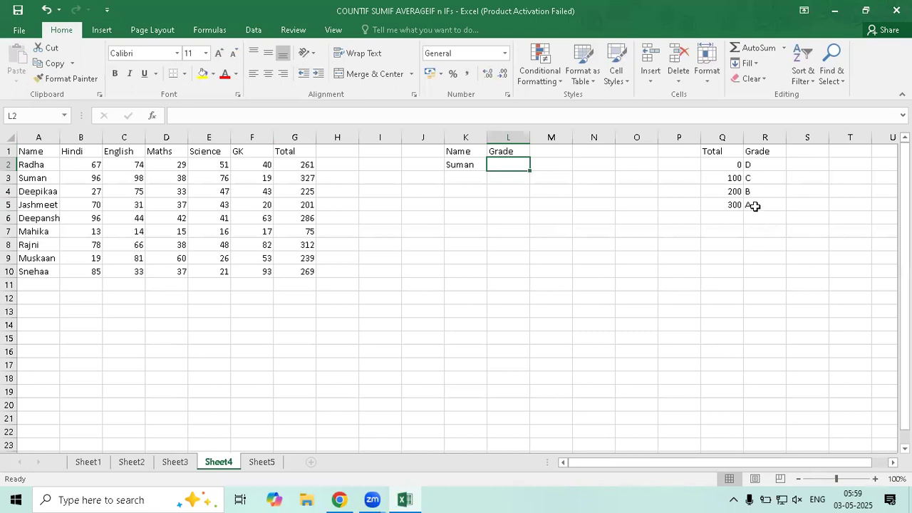
pyautogui.moveTo(721, 152); pyautogui.dragTo(756, 205)
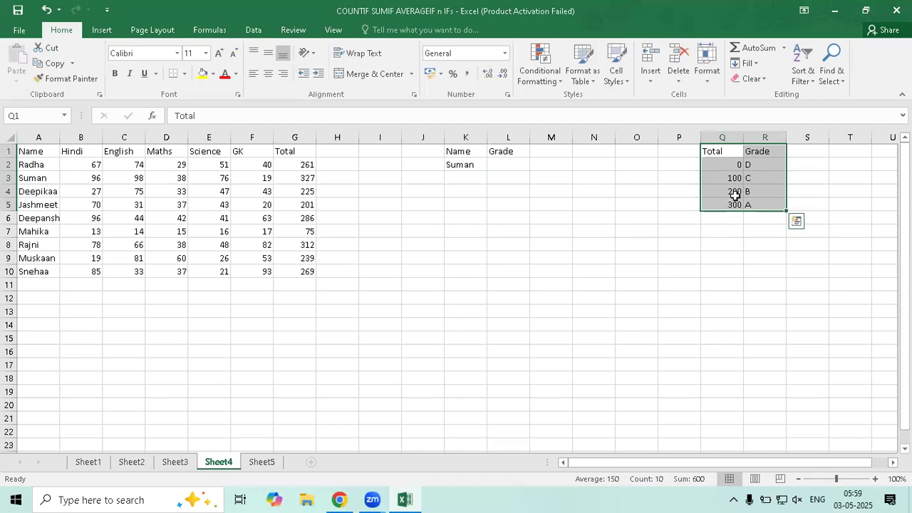
pyautogui.click(168, 190)
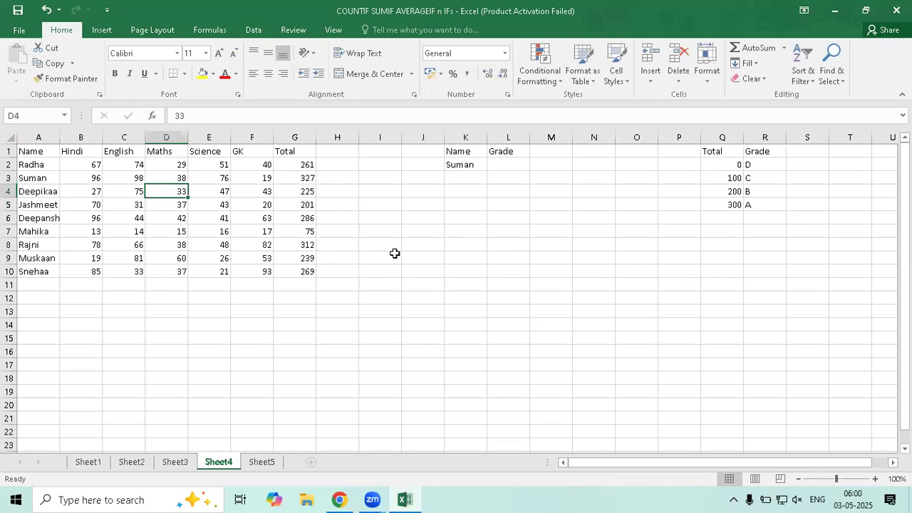
pyautogui.click(497, 165)
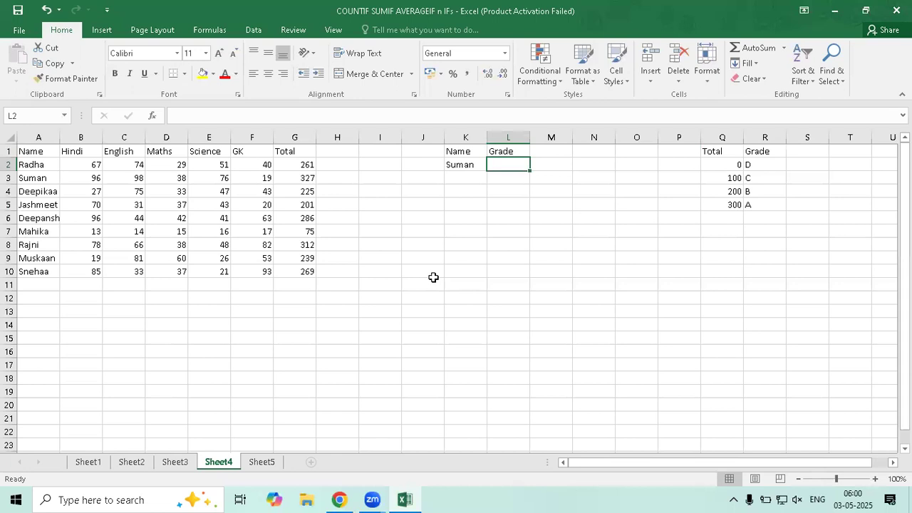
# Replace the lookup name in K2 with the name of the student listed in A5.
pyautogui.click(468, 166)
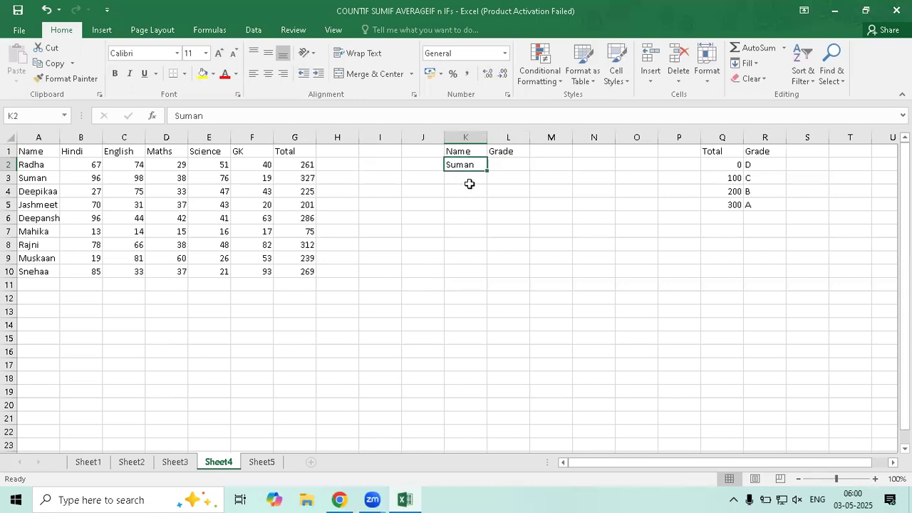
pyautogui.write('Jas')
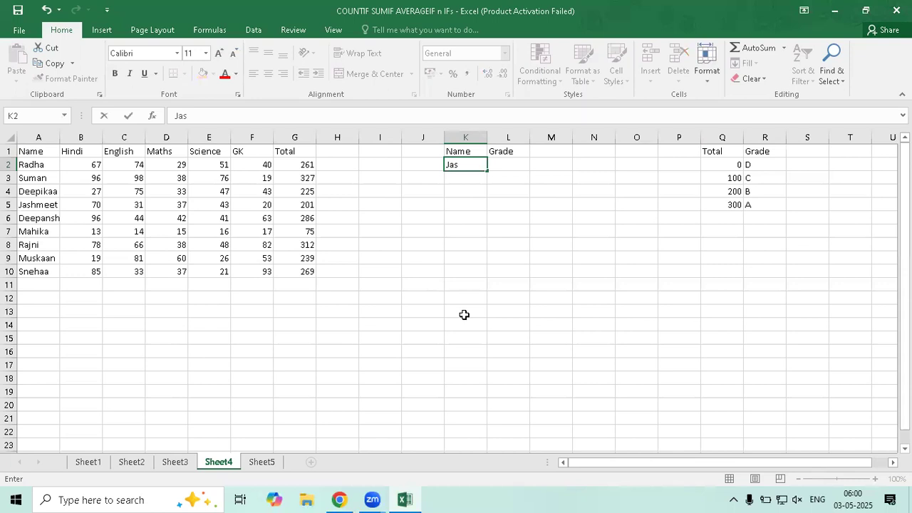
pyautogui.write('hmeet')
pyautogui.press('Return')
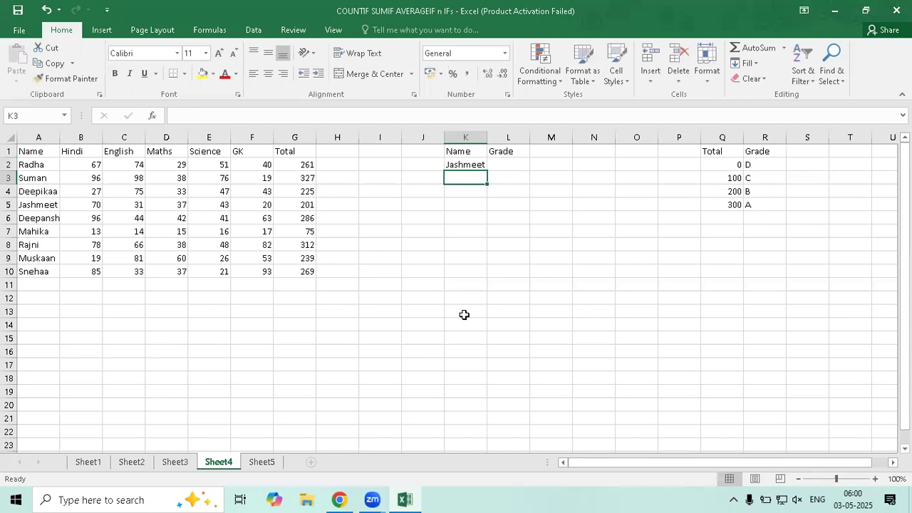
# Enter the grade B manually in L2 for the student named in K2.
pyautogui.click(520, 159)
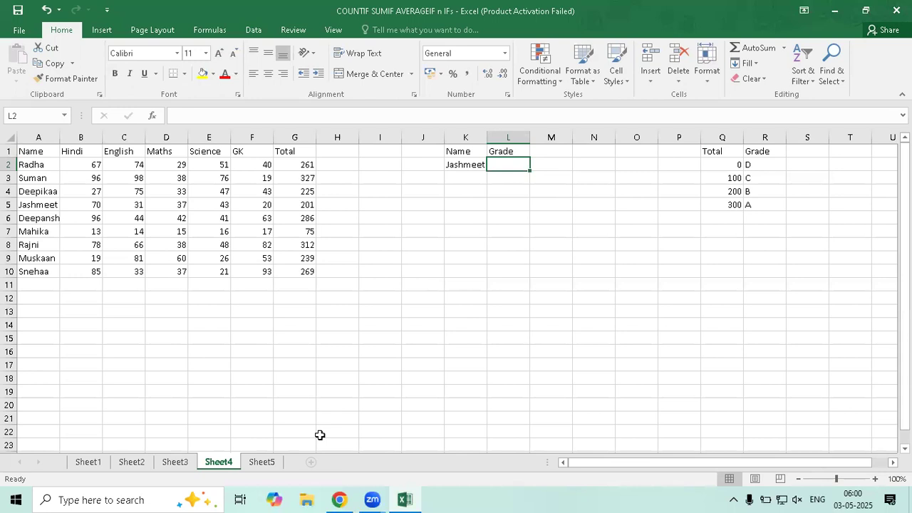
pyautogui.write('B')
pyautogui.press('Return')
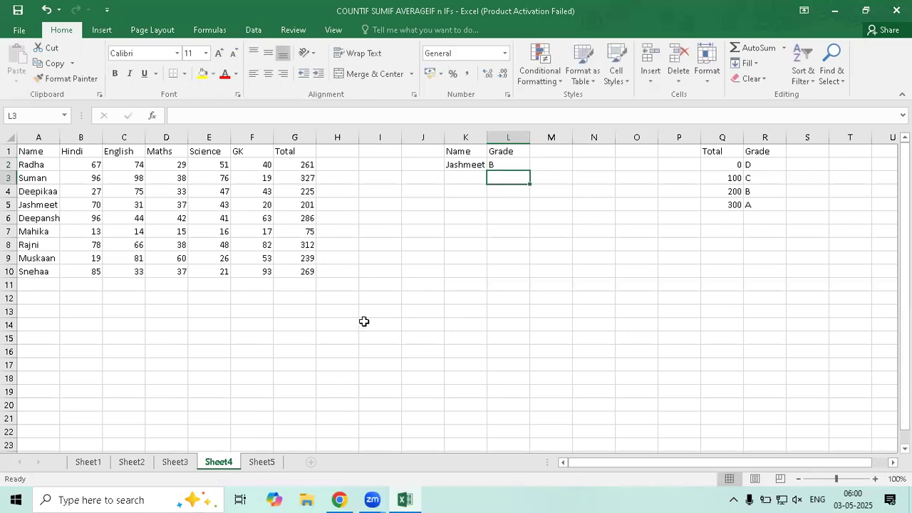
# Merge and center I13:L13 and enter the heading "Algorithm - Thought Process" in it.
pyautogui.click(383, 309)
pyautogui.keyDown('shift'); pyautogui.click(523, 316); pyautogui.keyUp('shift')
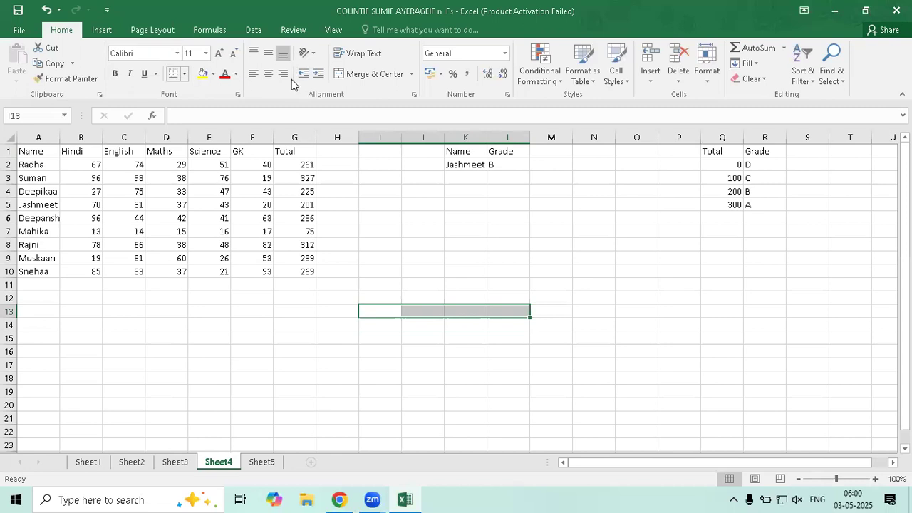
pyautogui.click(365, 74)
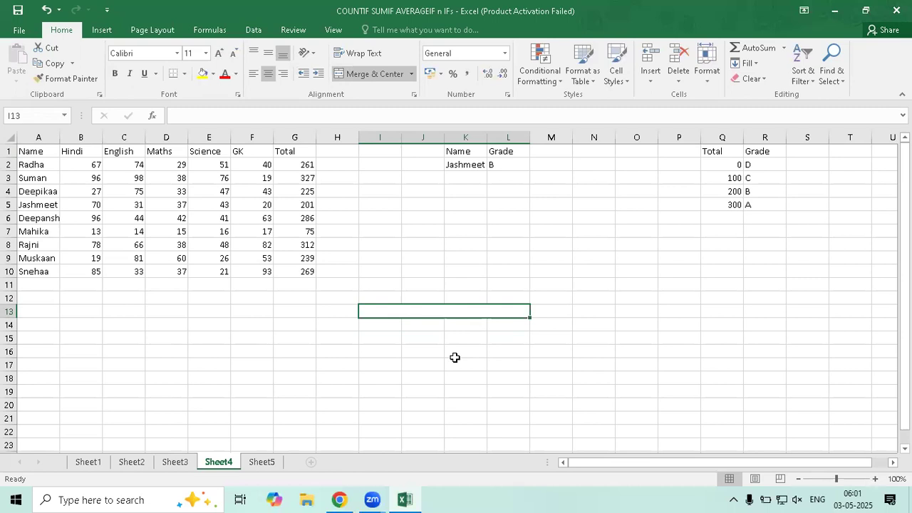
pyautogui.write('Algorit')
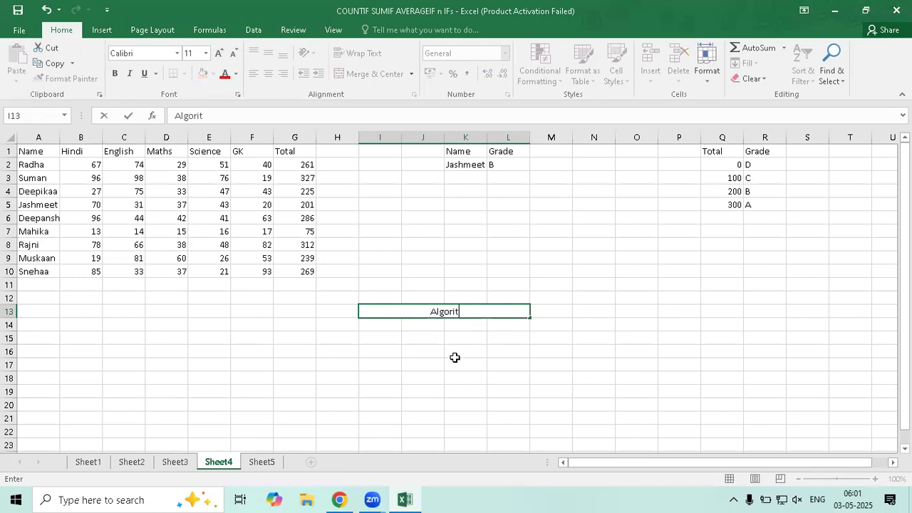
pyautogui.write('hm - Thou')
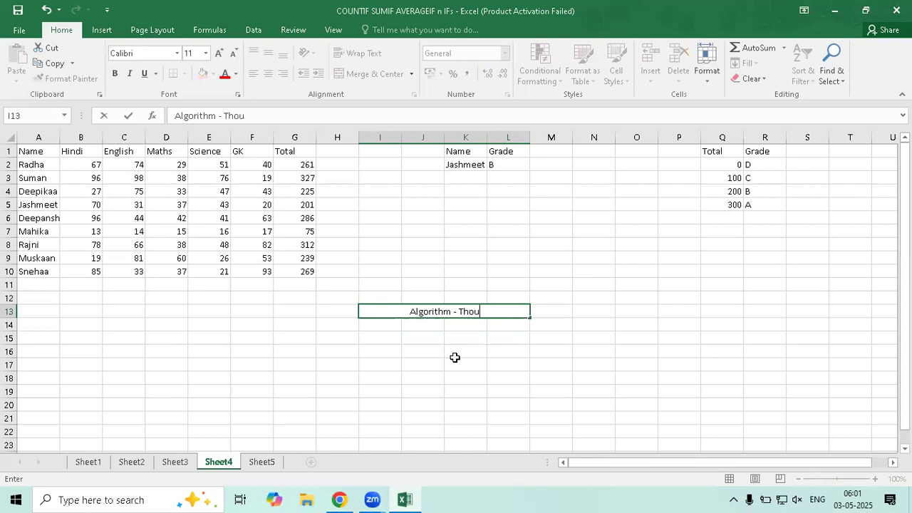
pyautogui.write('ght Pr')
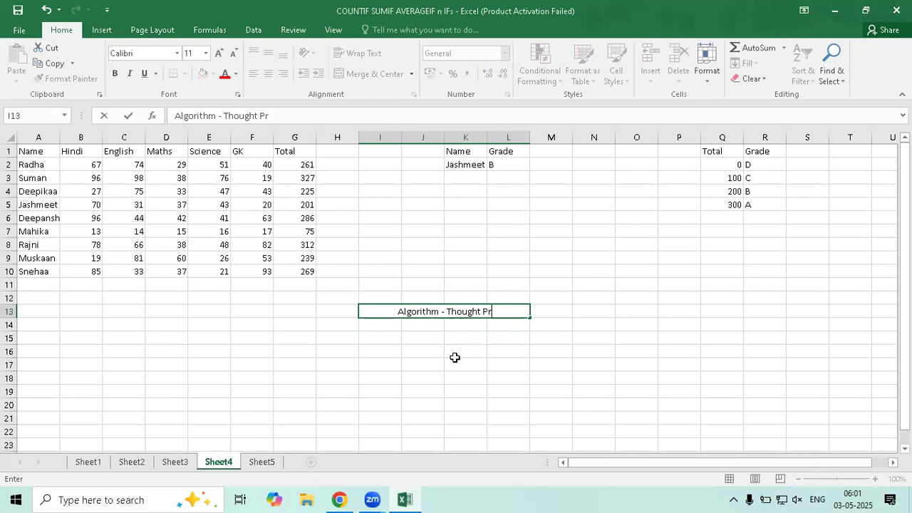
pyautogui.write('ocess')
pyautogui.press('Return')
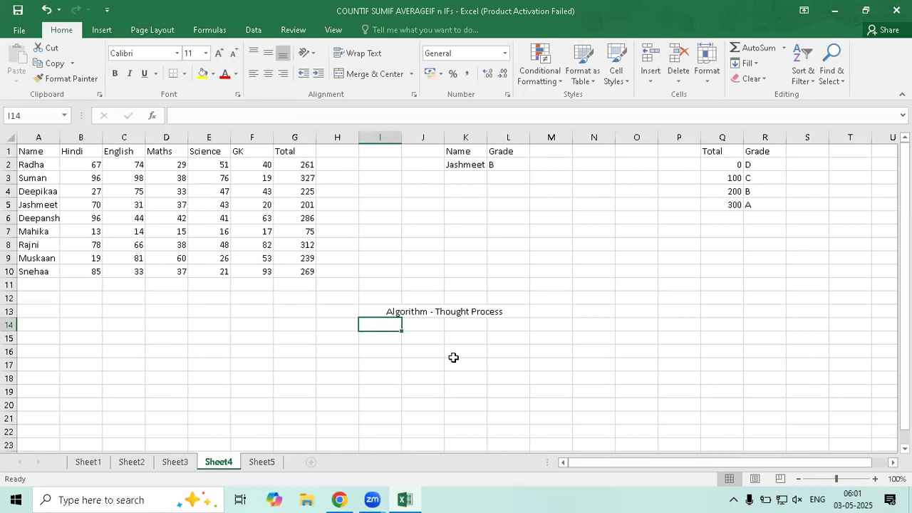
# Enter "P1-" in I14 and "Find the total of" followed by the student's name from K2 in J14.
pyautogui.write('P1-')
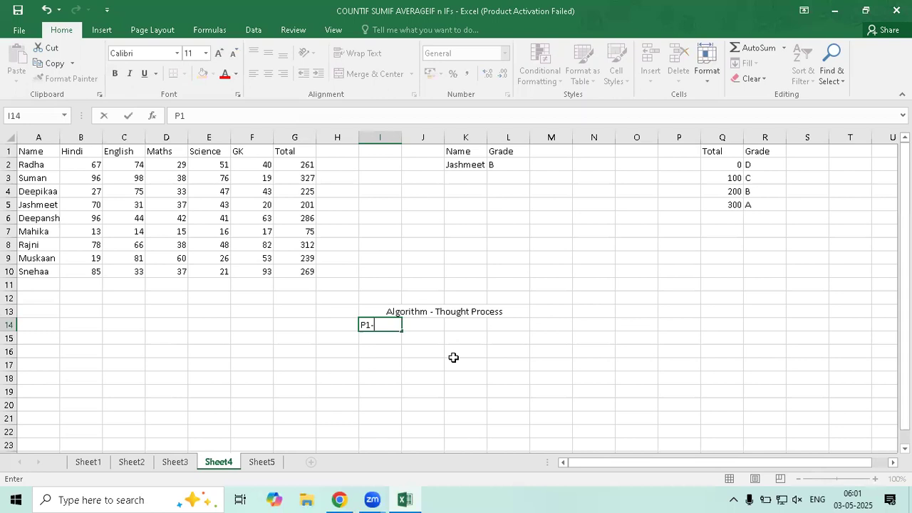
pyautogui.press('Tab')
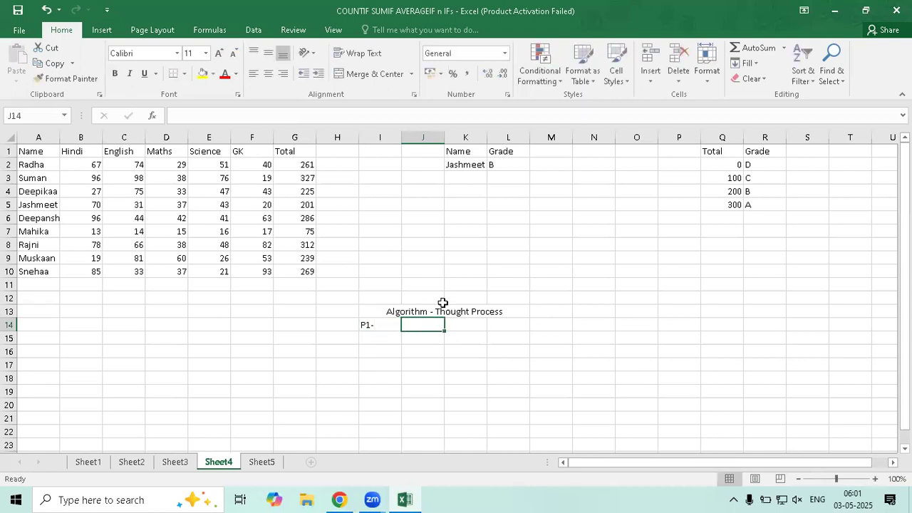
pyautogui.click(467, 165)
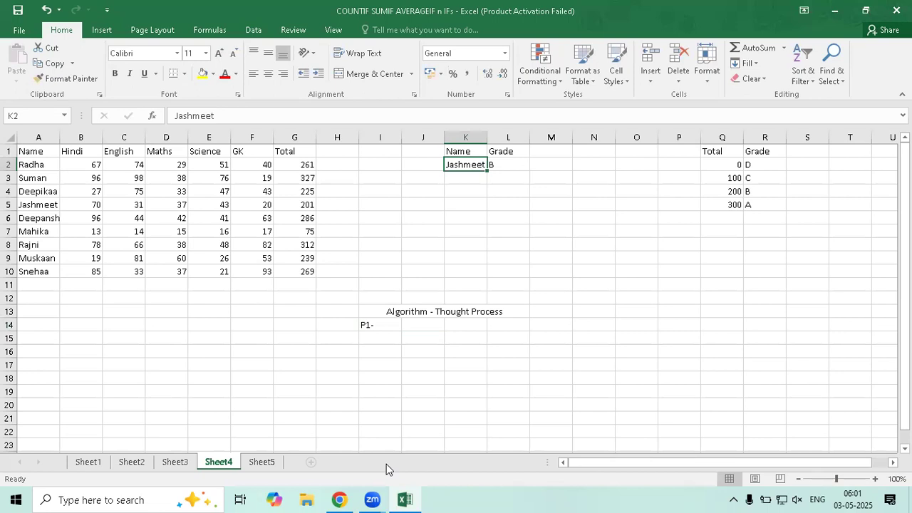
pyautogui.click(422, 325)
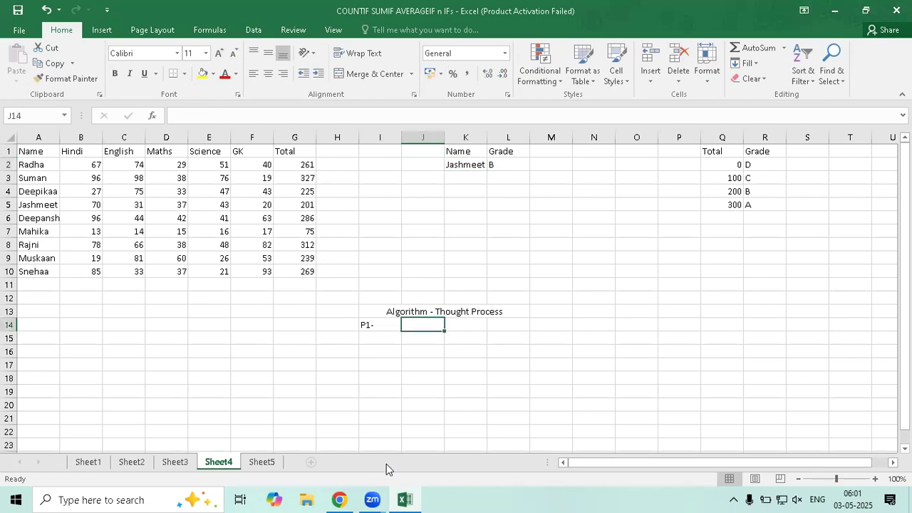
pyautogui.write('Find the ')
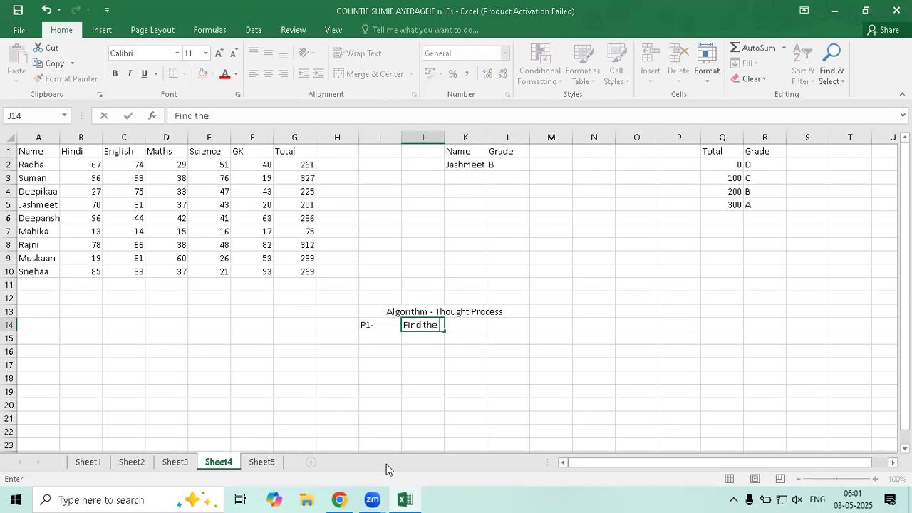
pyautogui.write('total of Jashmeet')
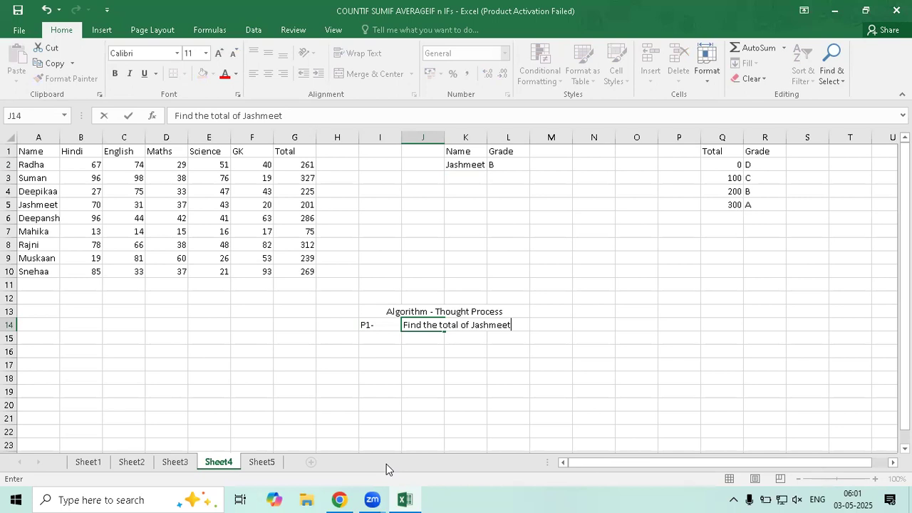
pyautogui.press('Return')
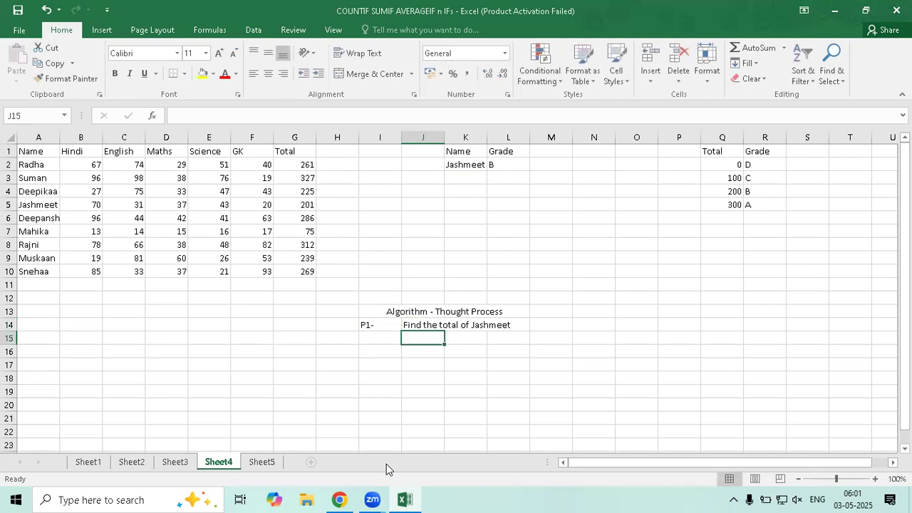
# Enter "P2-" in I15 and "Find the grade based opon Total" in J15 as the second algorithm line.
pyautogui.press('Left')
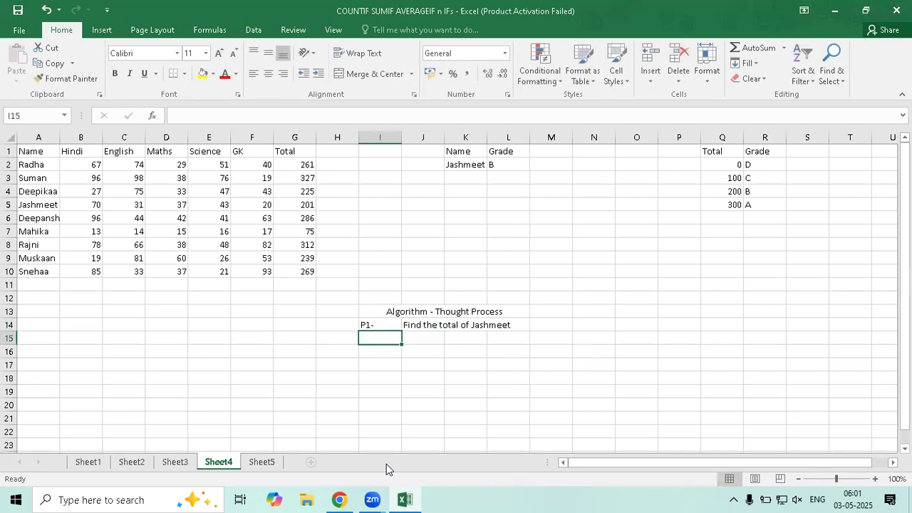
pyautogui.write('P')
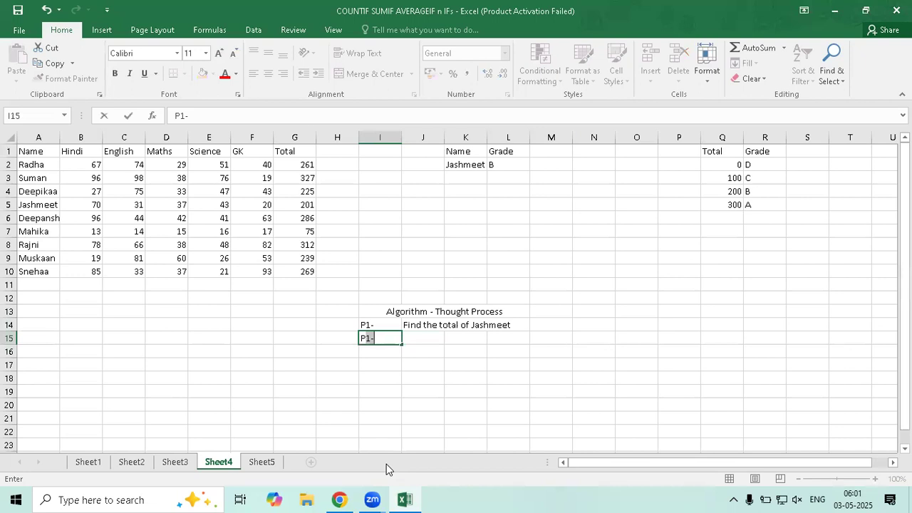
pyautogui.press('BackSpace')
pyautogui.write('2-')
pyautogui.press('Tab')
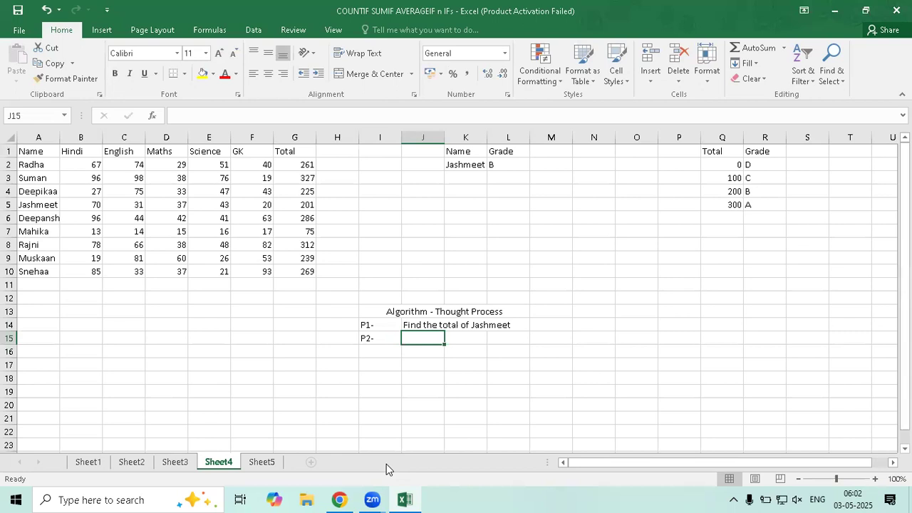
pyautogui.write('Fo')
pyautogui.press('BackSpace')
pyautogui.write('ind the grade')
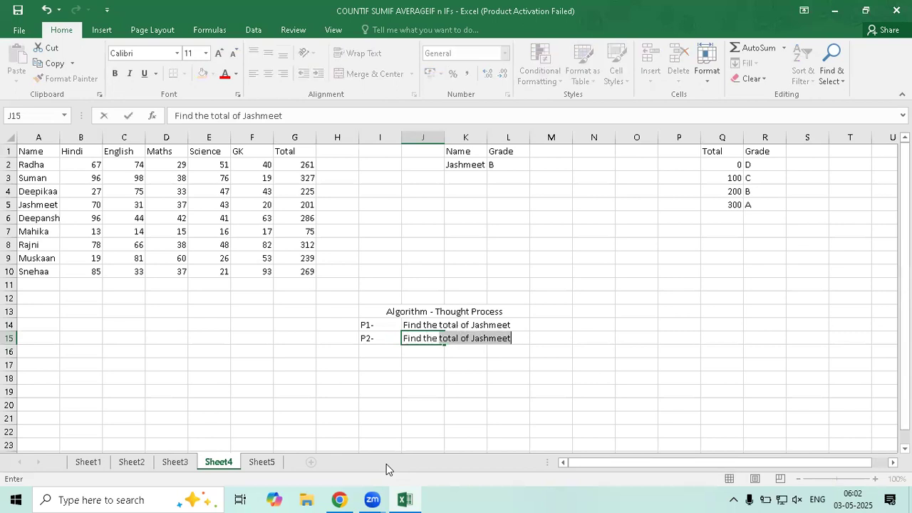
pyautogui.write(' ba')
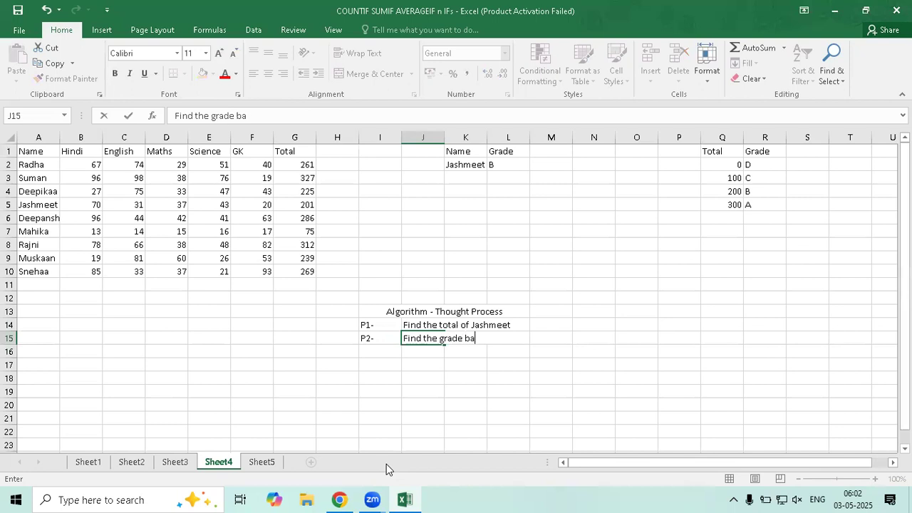
pyautogui.write('se d of')
pyautogui.press('BackSpace')
pyautogui.write('pon Total')
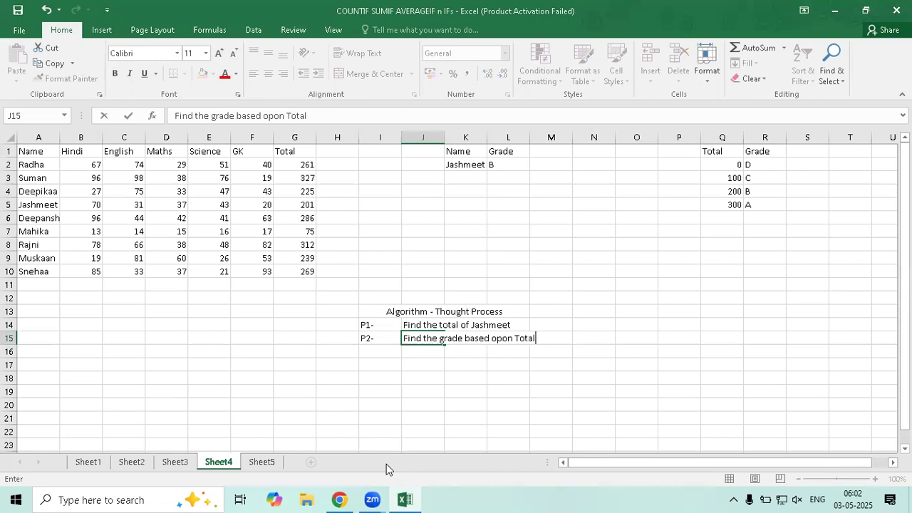
pyautogui.press('Return')
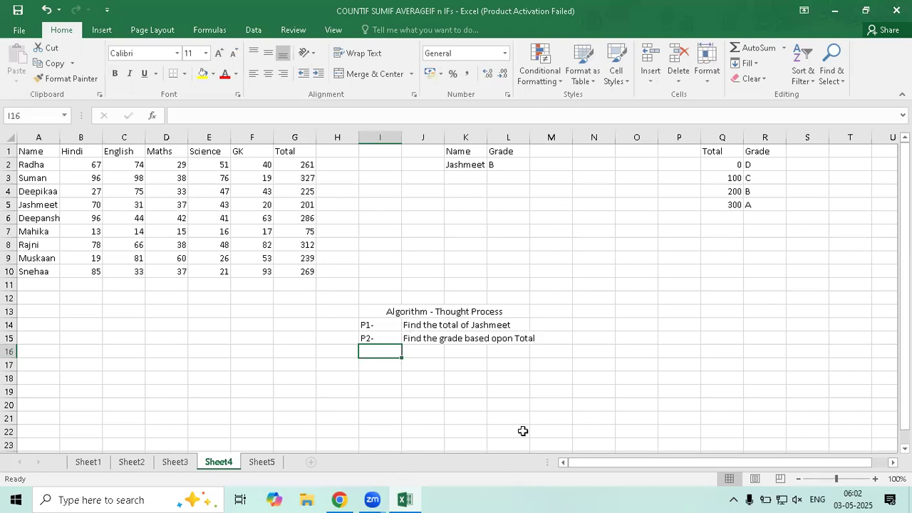
# Enter the formula =VLOOKUP(K2,A1:G10,8,0) in L2 and reselect that cell.
pyautogui.click(508, 165)
pyautogui.write('=')
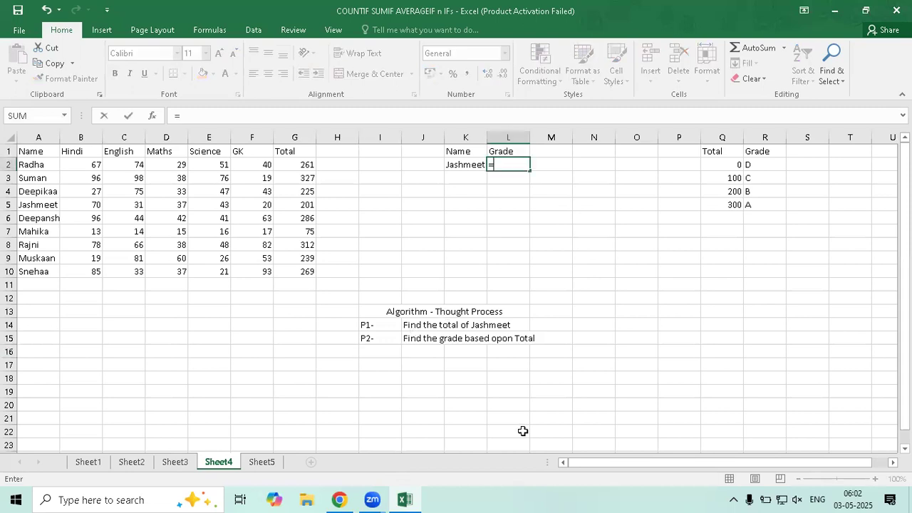
pyautogui.write('vlo')
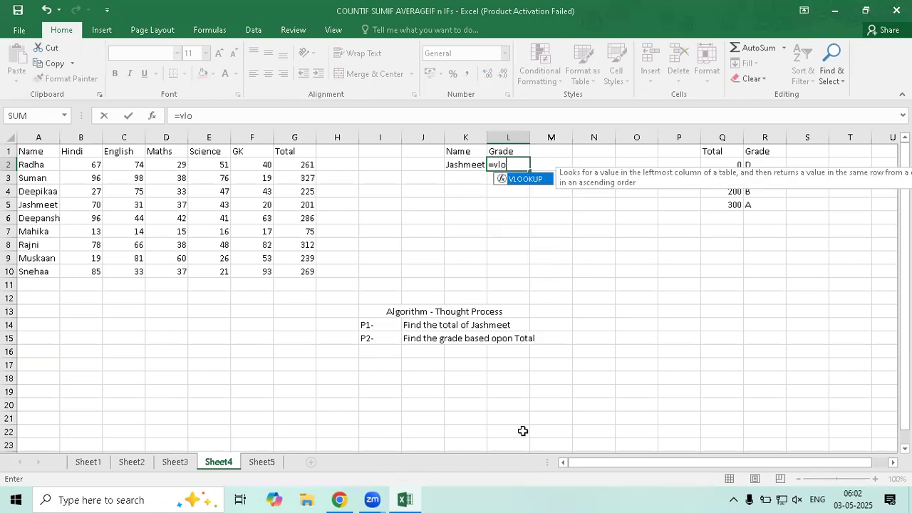
pyautogui.press('Tab')
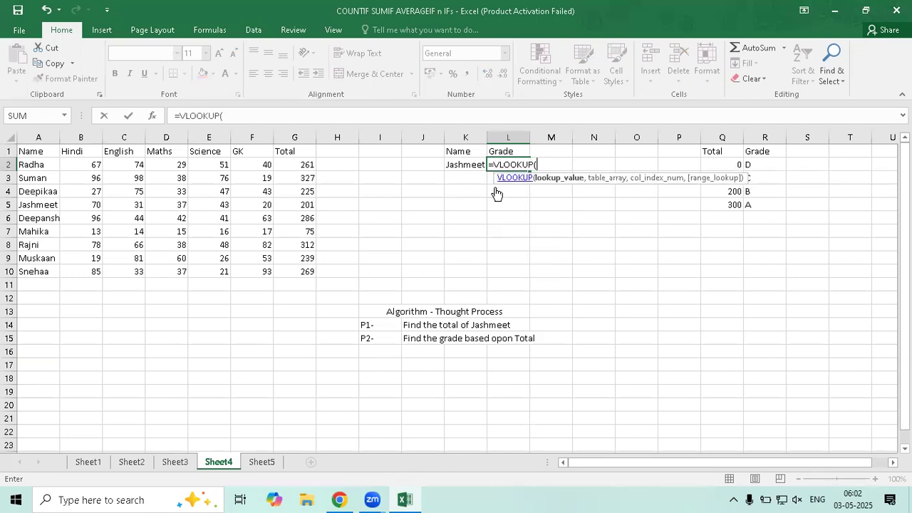
pyautogui.click(456, 164)
pyautogui.write(',')
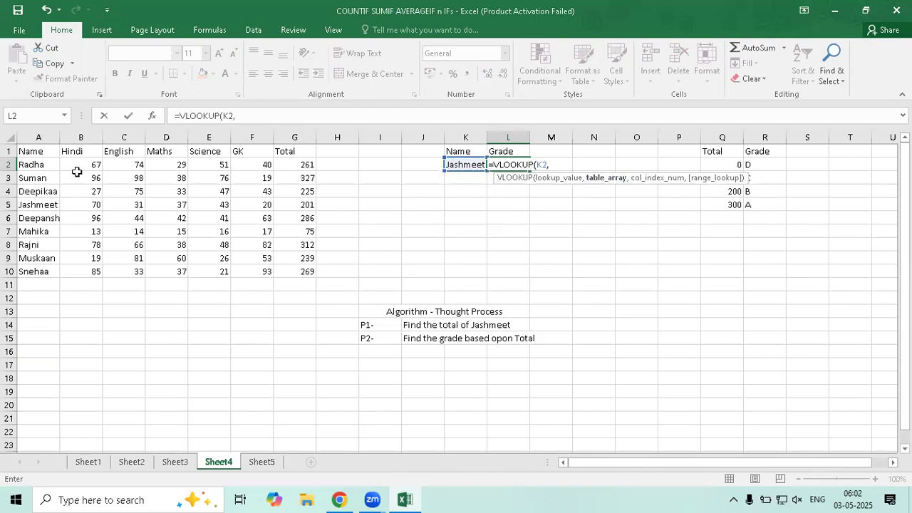
pyautogui.moveTo(39, 151); pyautogui.dragTo(293, 272)
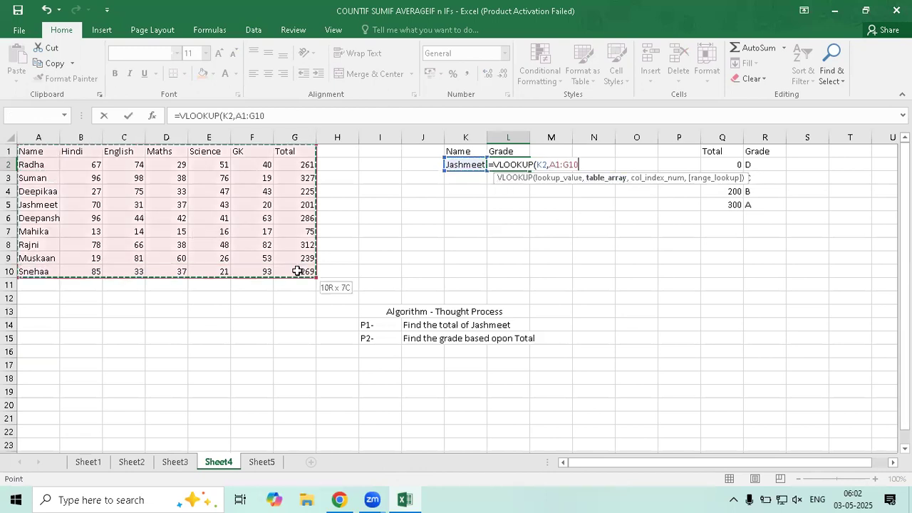
pyautogui.write(',')
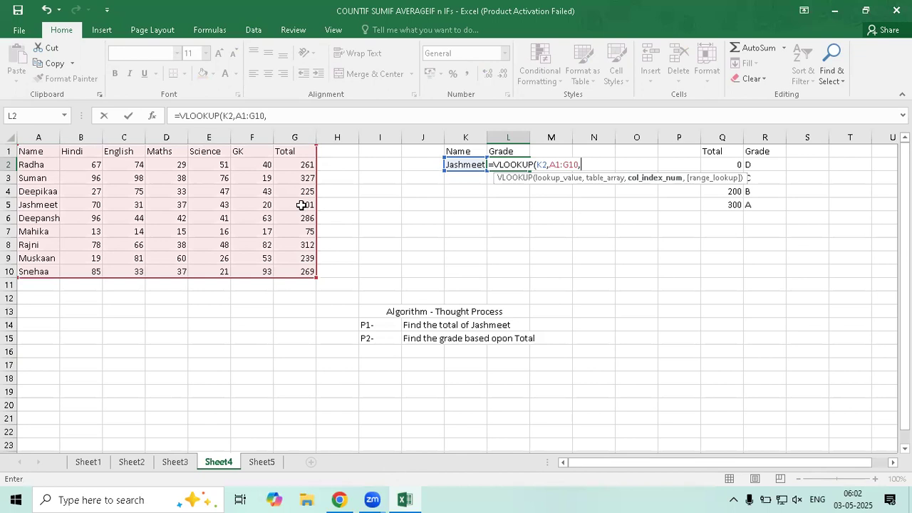
pyautogui.write('8,')
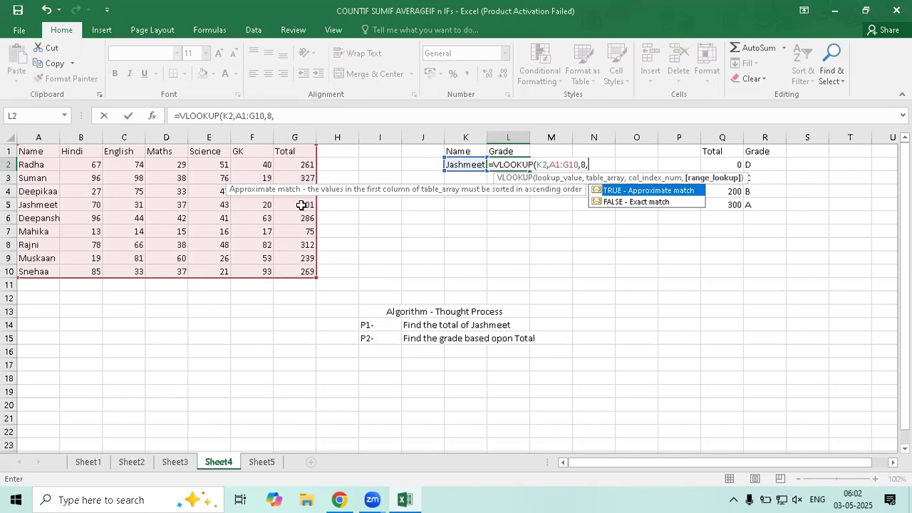
pyautogui.write('0)')
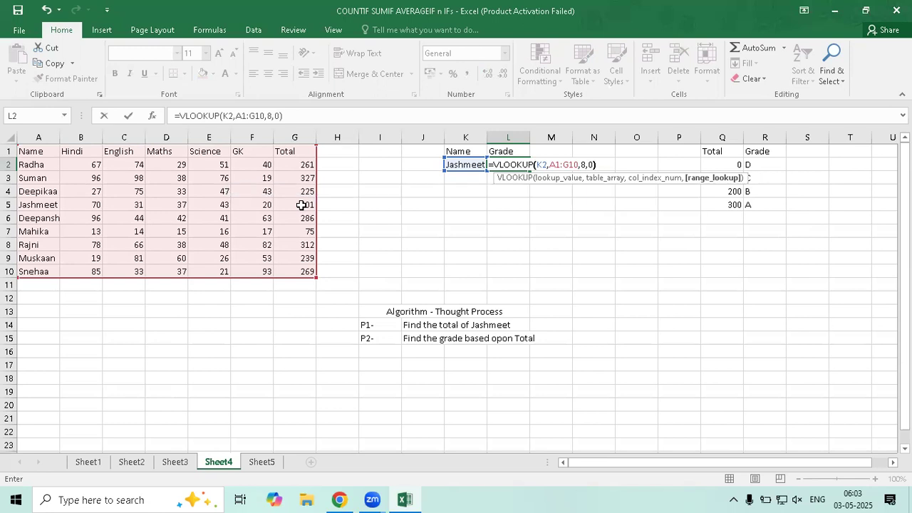
pyautogui.press('Return')
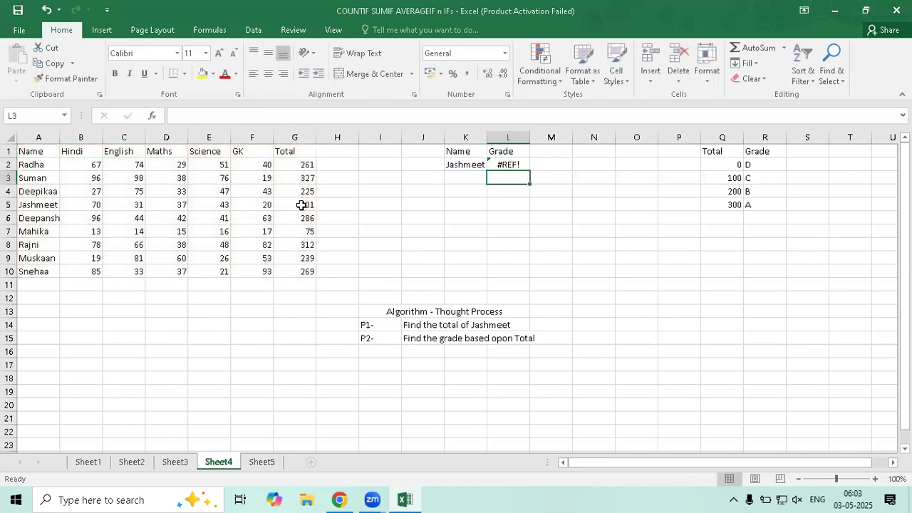
pyautogui.click(502, 164)
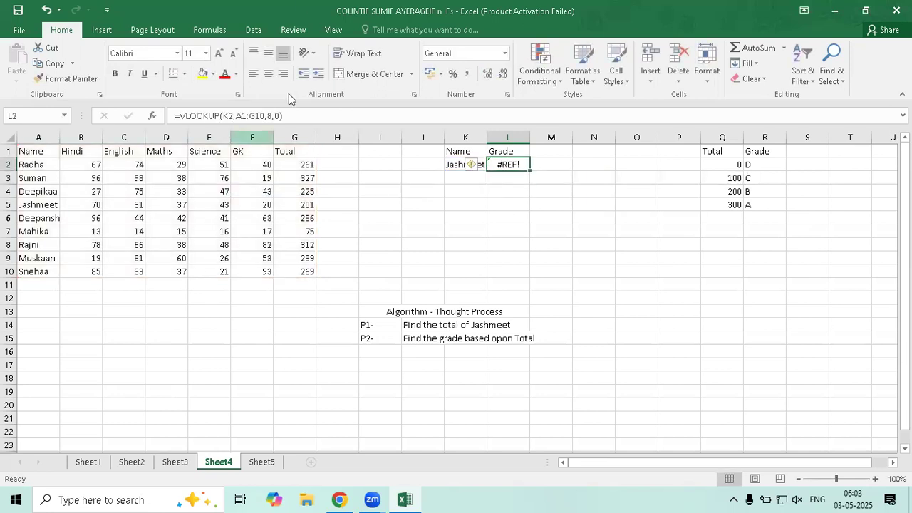
# Change the column index of the VLOOKUP formula in L2 to 7.
pyautogui.click(251, 115)
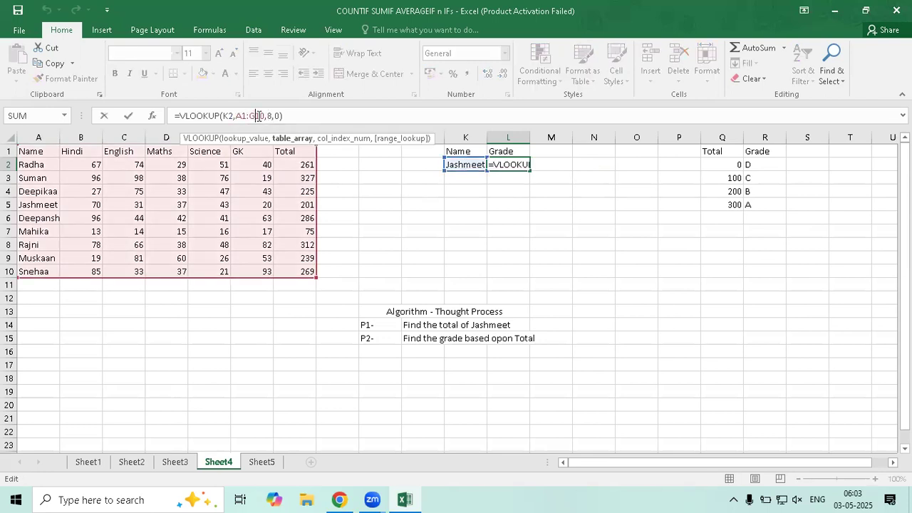
pyautogui.click(270, 116)
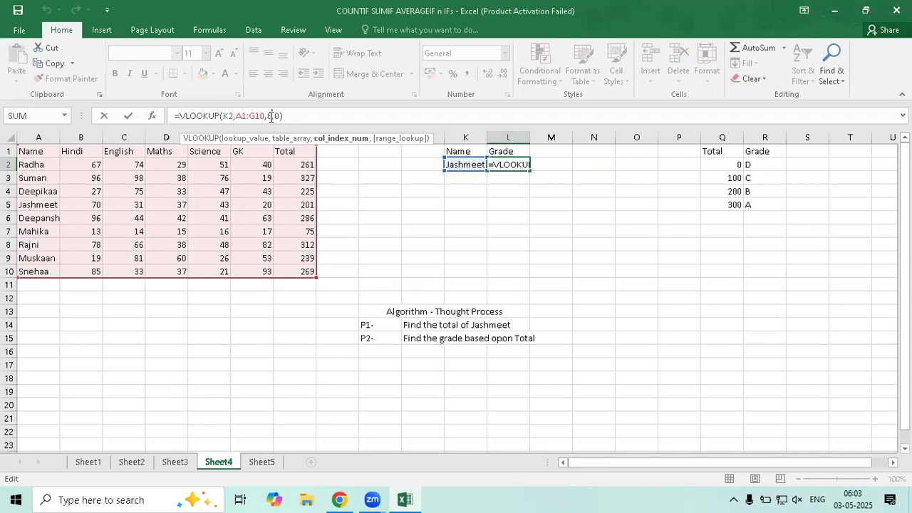
pyautogui.press('BackSpace')
pyautogui.write('7')
pyautogui.press('Return')
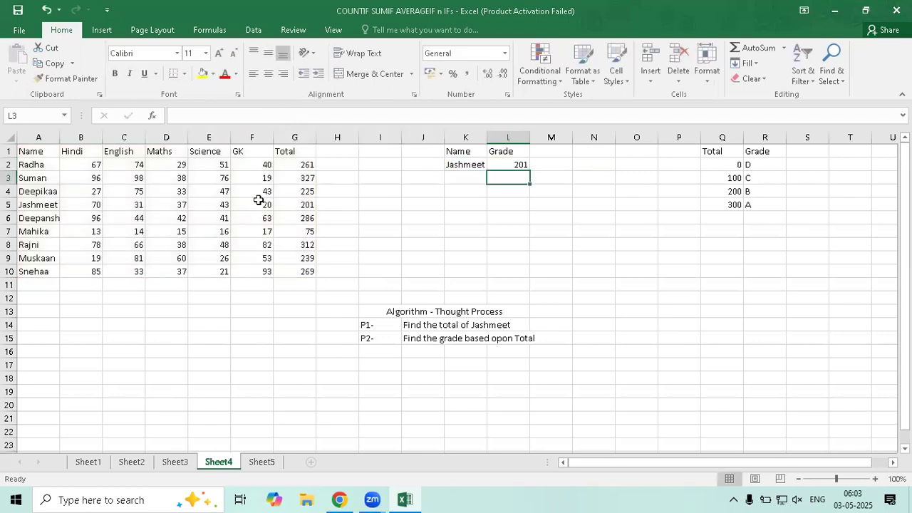
pyautogui.click(505, 163)
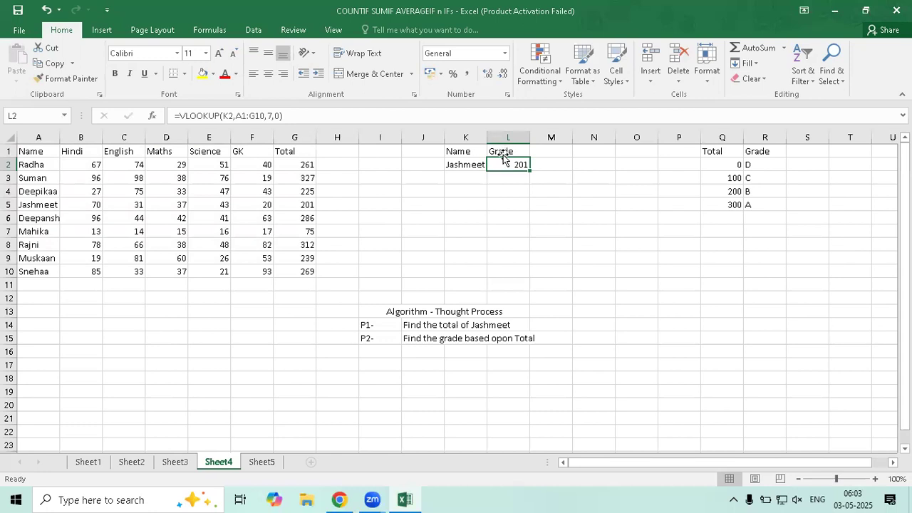
pyautogui.press('Up')
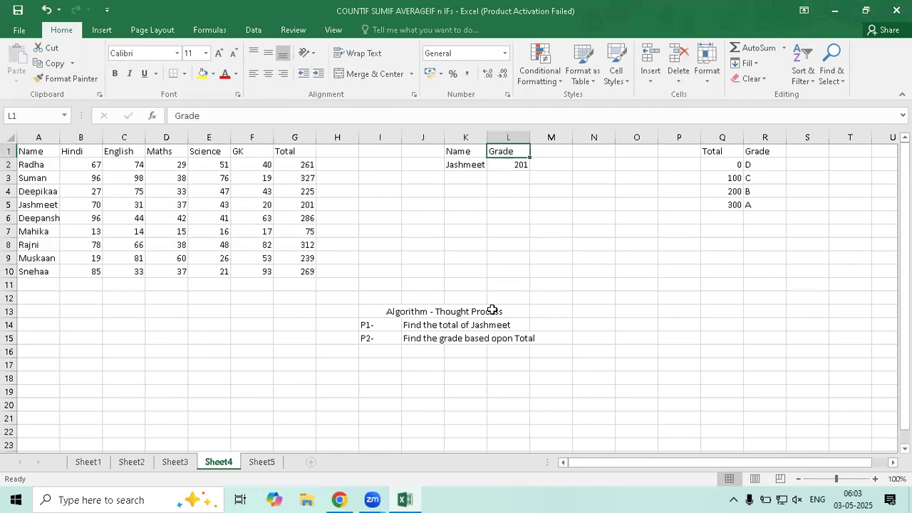
# Label the two parts of the lookup with "P1" in L3 and "P2" in M3.
pyautogui.click(505, 179)
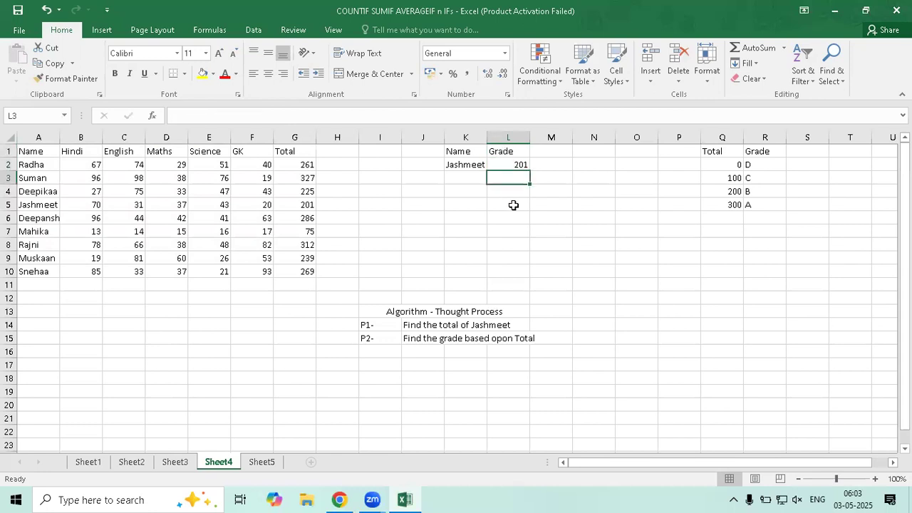
pyautogui.write('P1')
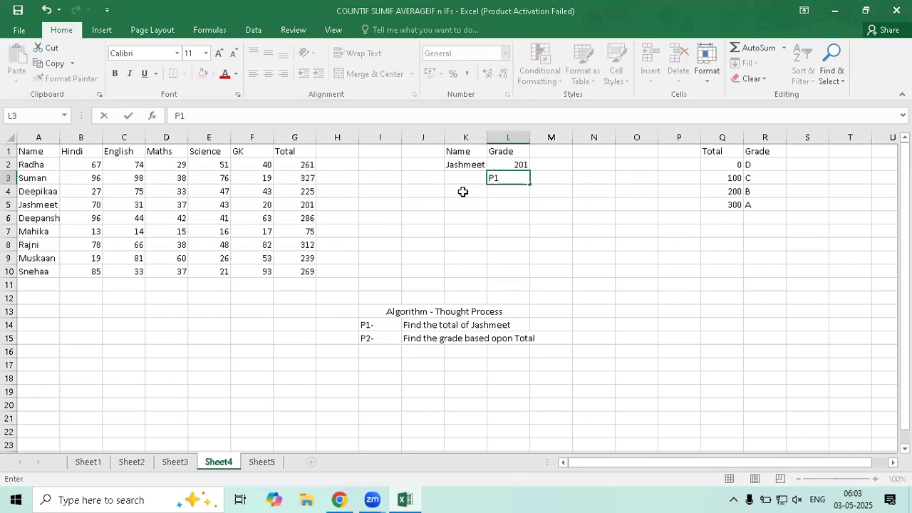
pyautogui.click(550, 177)
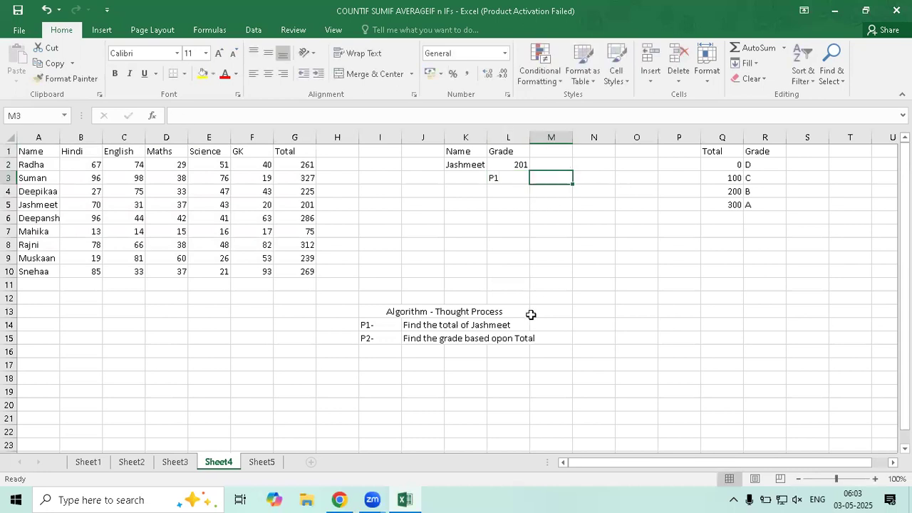
pyautogui.write('P2')
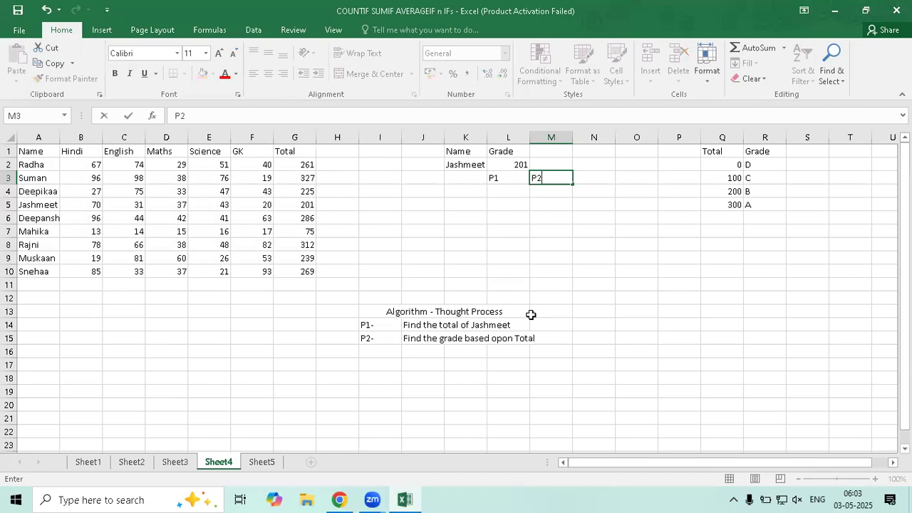
pyautogui.press('Return')
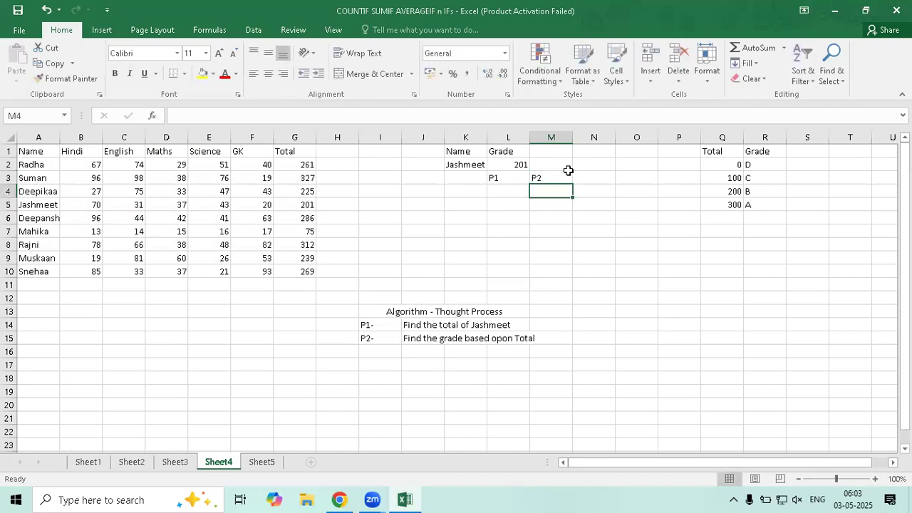
# Enter the formula =HLOOKUP(L2,Q1:R5,2,0) in M2.
pyautogui.click(554, 165)
pyautogui.write('=')
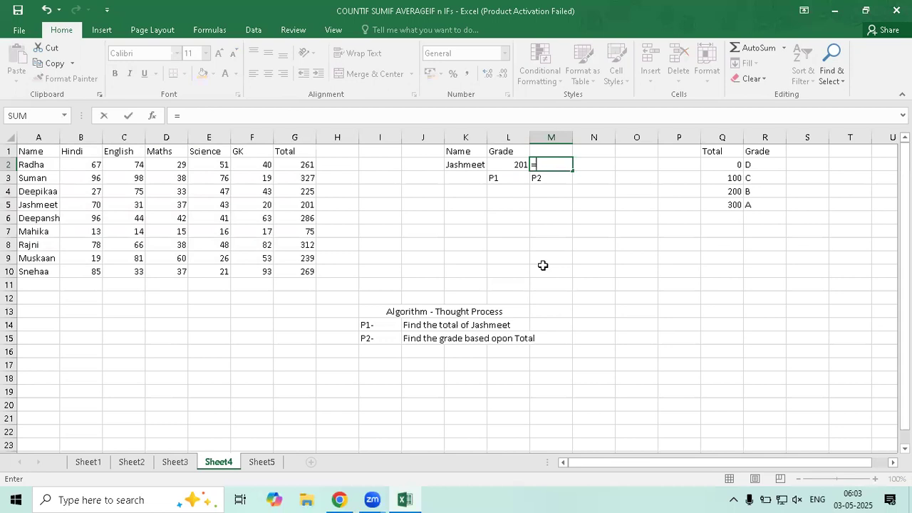
pyautogui.write('hloo')
pyautogui.press('Tab')
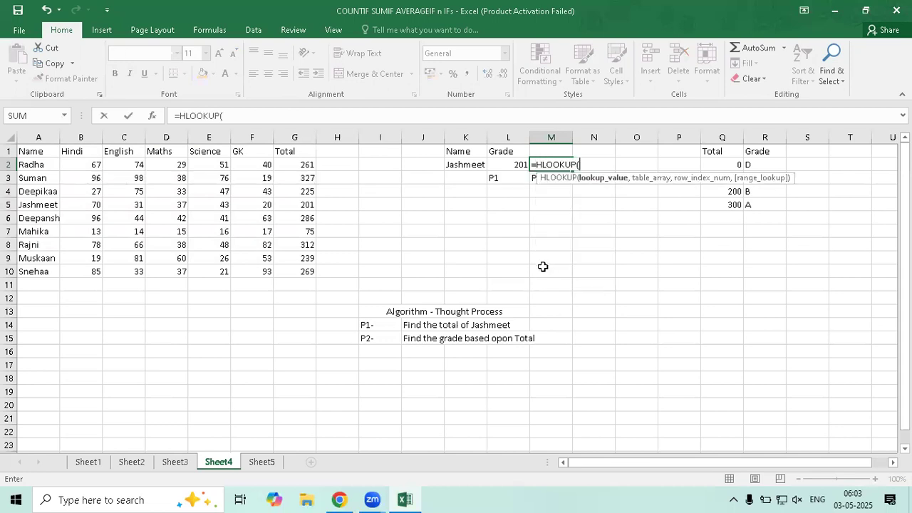
pyautogui.click(509, 165)
pyautogui.write(',')
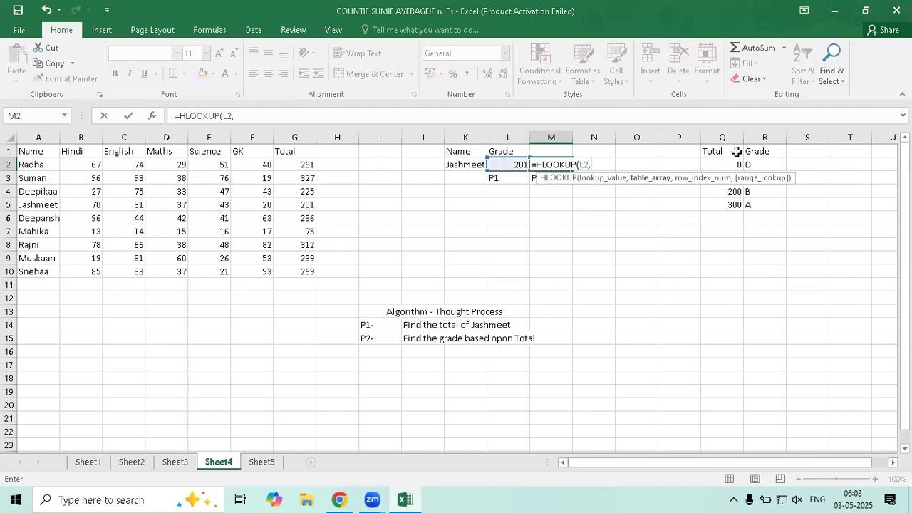
pyautogui.moveTo(735, 151); pyautogui.dragTo(761, 210)
pyautogui.write(',')
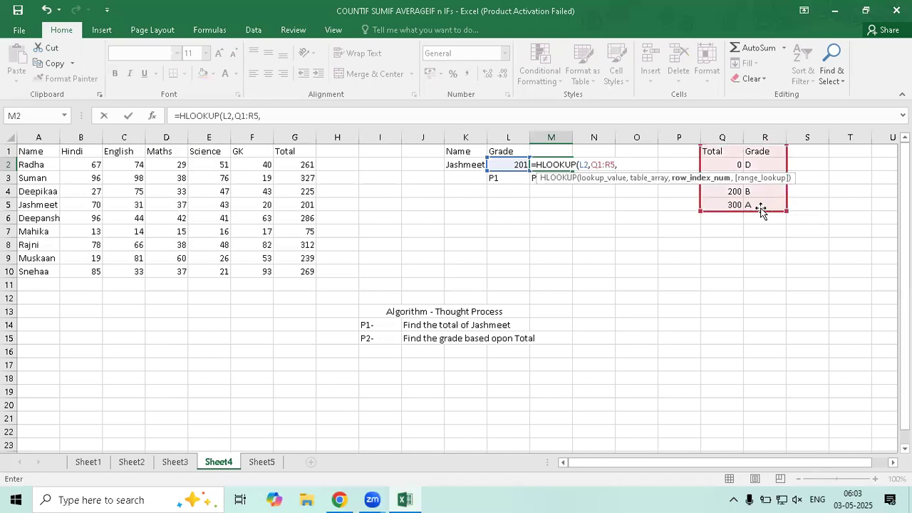
pyautogui.write('2,')
pyautogui.write('0)')
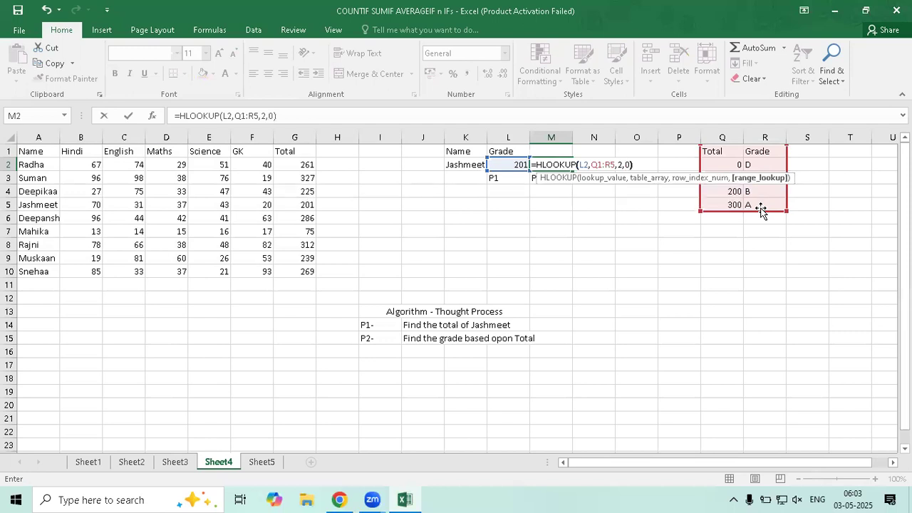
pyautogui.press('Return')
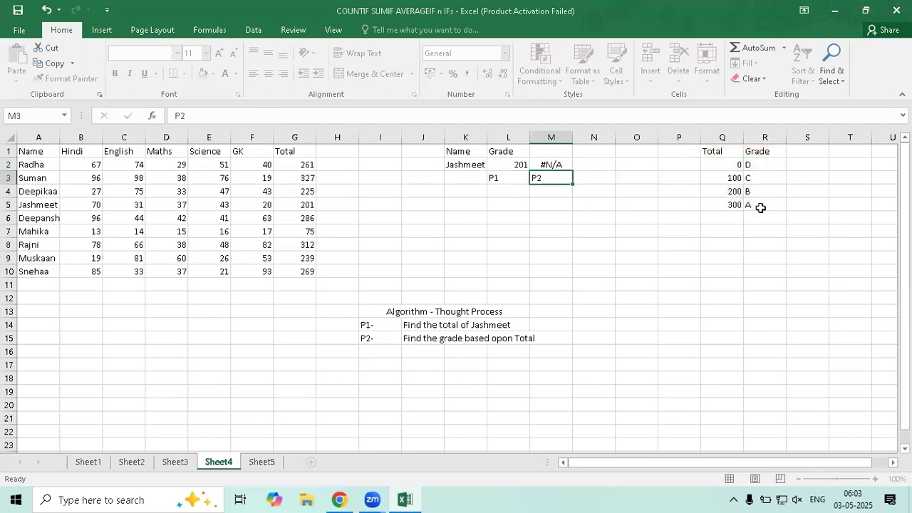
# Set the range lookup argument of the M2 formula to 1 for an approximate match.
pyautogui.click(551, 163)
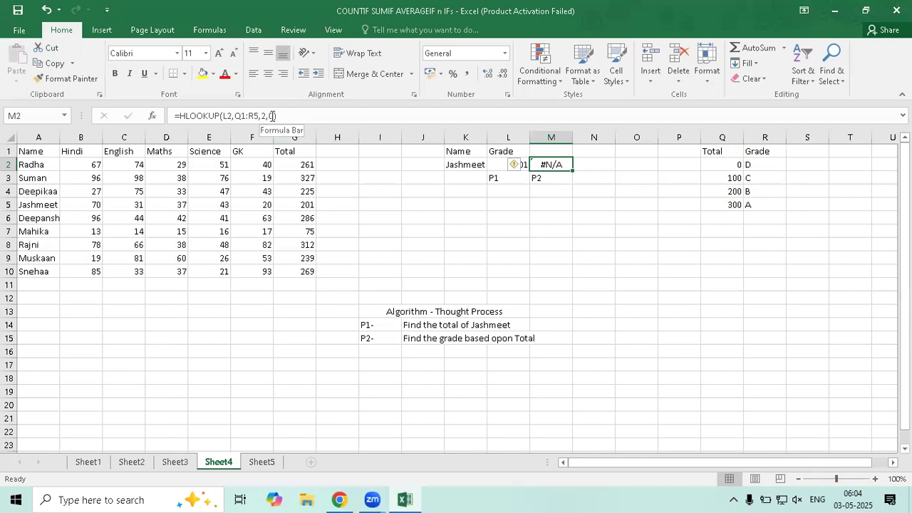
pyautogui.press('F2')
pyautogui.press('Left')
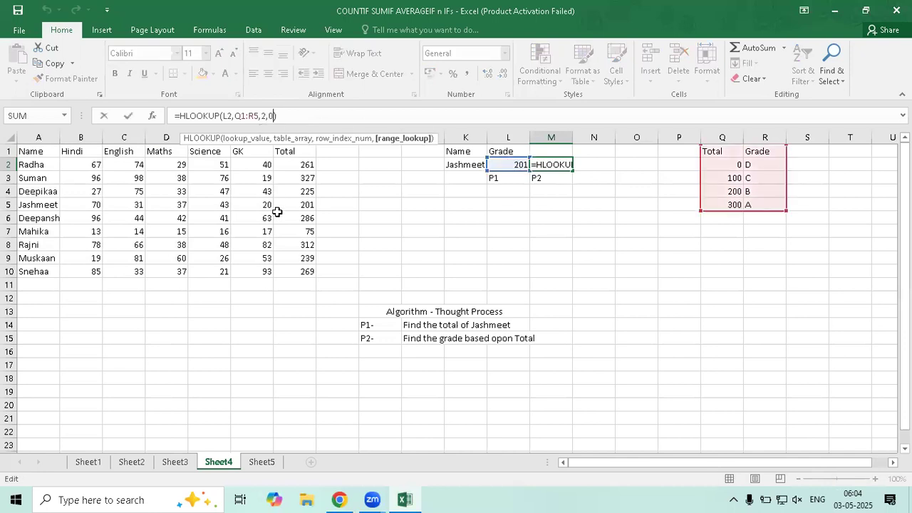
pyautogui.press('BackSpace')
pyautogui.write('1')
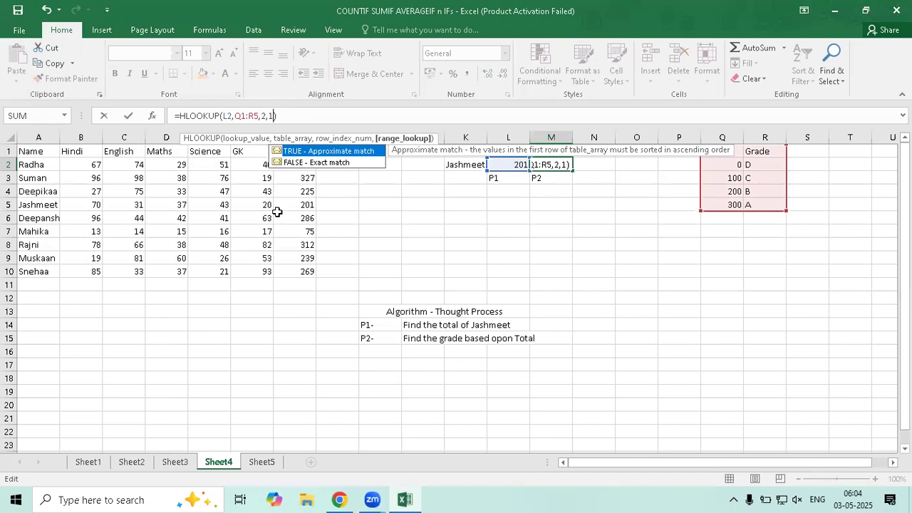
pyautogui.press('Return')
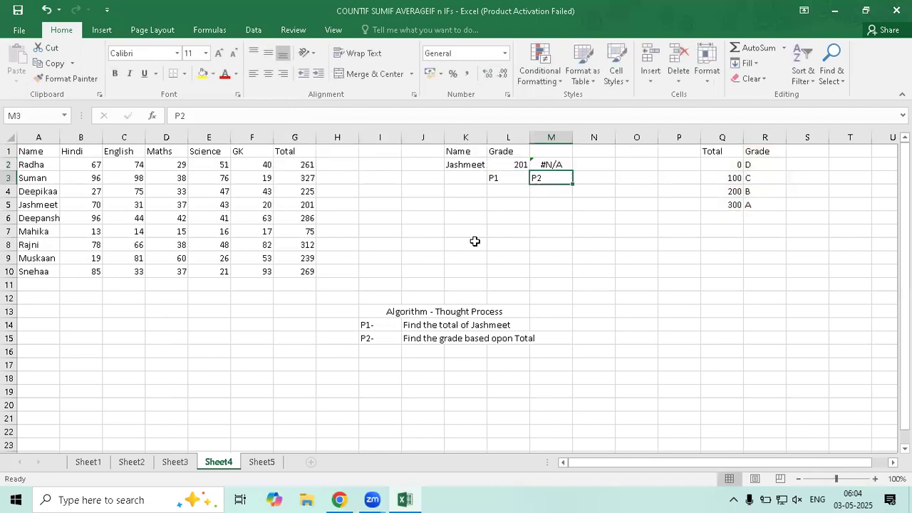
# Change the function in M2 to VLOOKUP with the same arguments and clear the P1 and P2 labels from L3:M3.
pyautogui.click(543, 164)
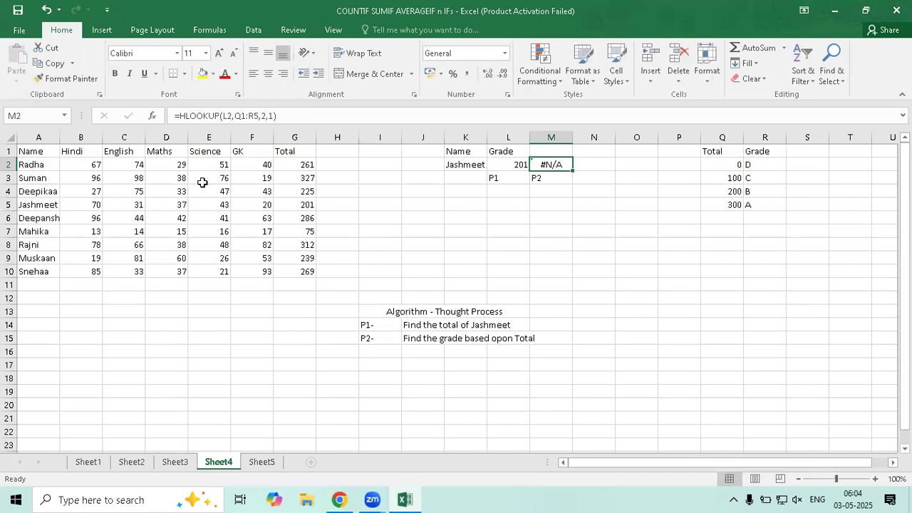
pyautogui.press('F2')
pyautogui.press('Home')
pyautogui.press('Right')
pyautogui.press('Delete')
pyautogui.write('v')
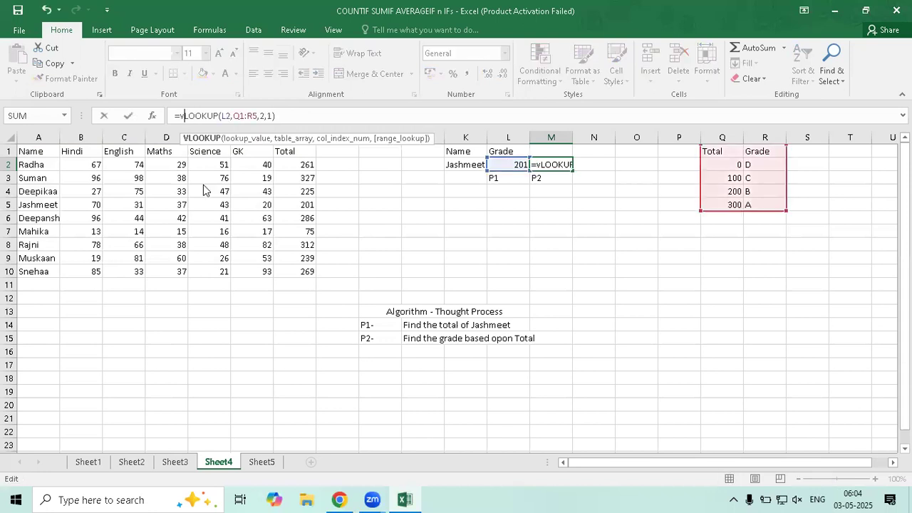
pyautogui.press('Return')
pyautogui.moveTo(491, 179); pyautogui.dragTo(546, 179)
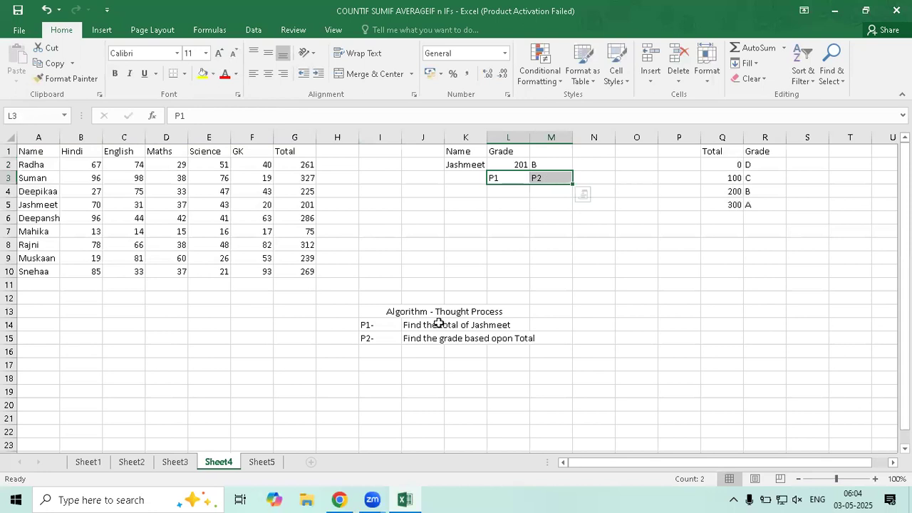
pyautogui.press('Delete')
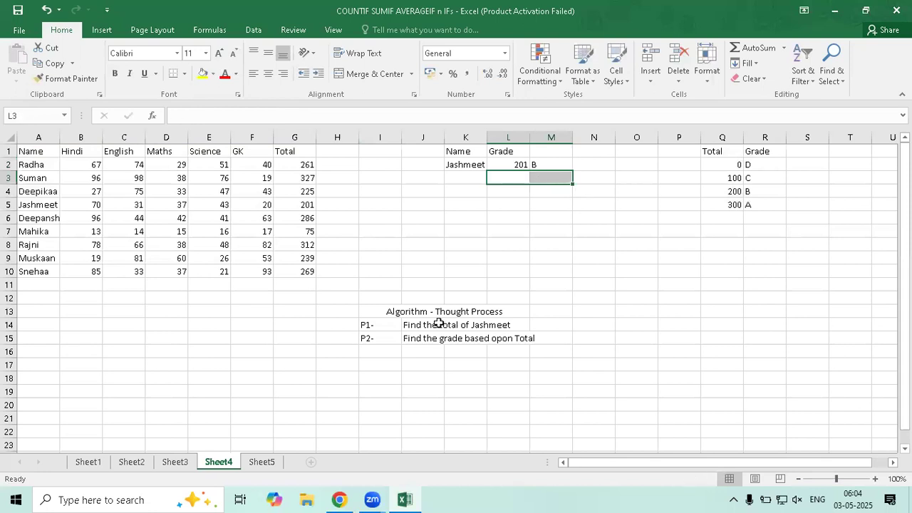
# Compare the formulas in M2 and L2 and copy L2's VLOOKUP expression without its equals sign.
pyautogui.click(538, 165)
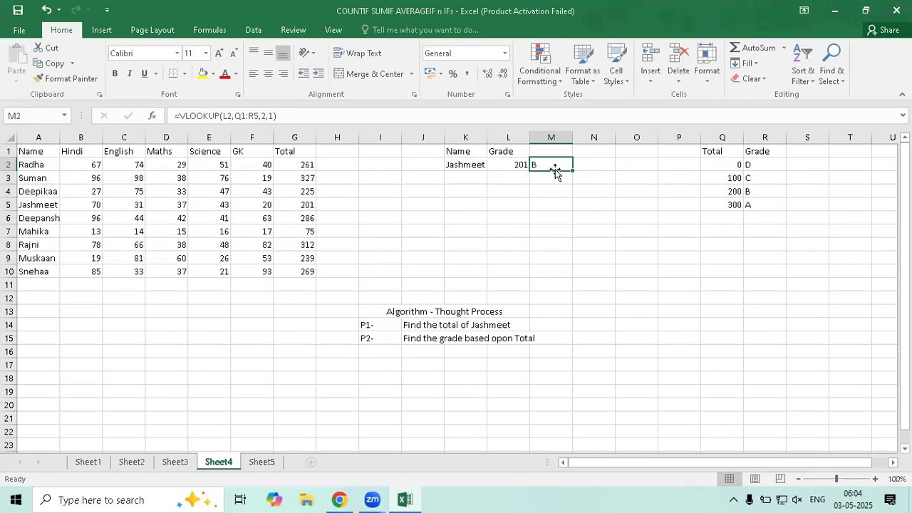
pyautogui.click(512, 164)
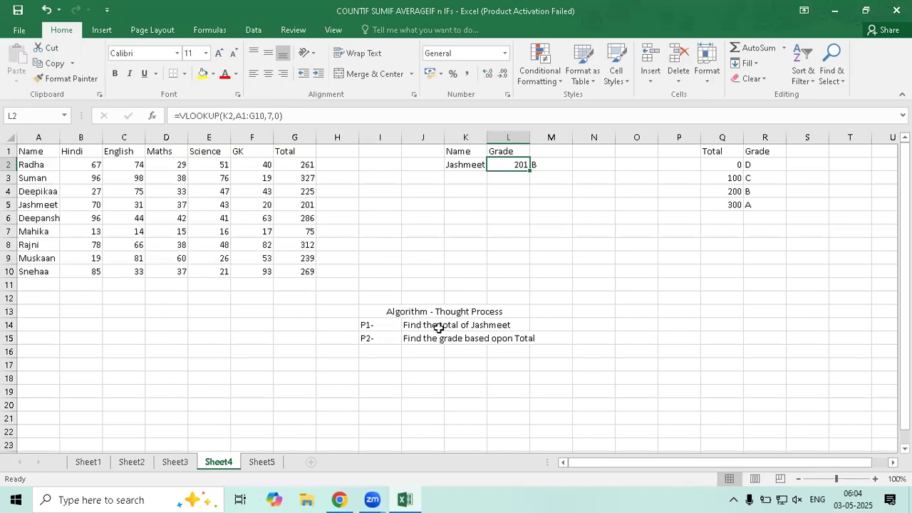
pyautogui.click(538, 165)
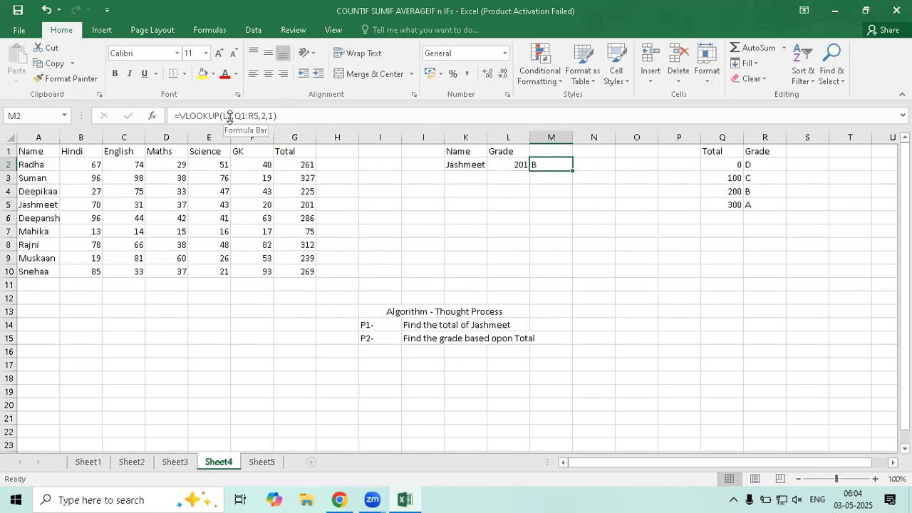
pyautogui.click(506, 165)
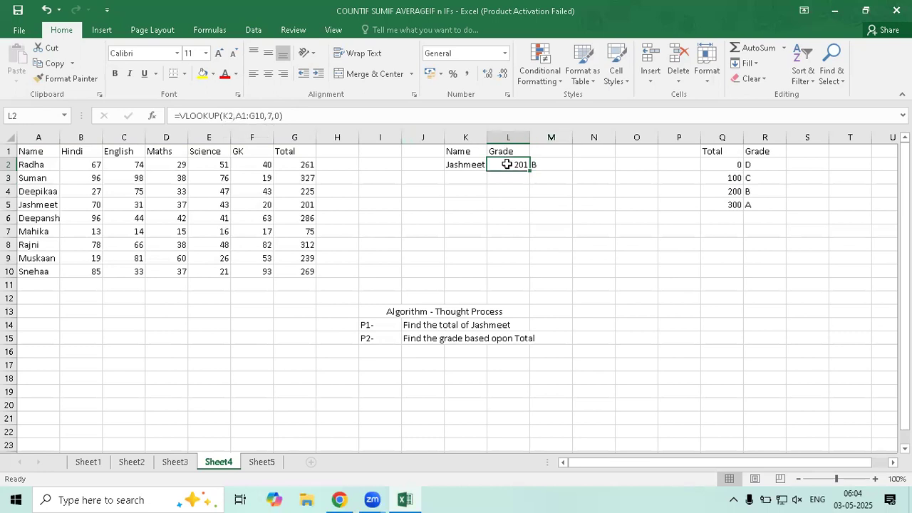
pyautogui.click(548, 165)
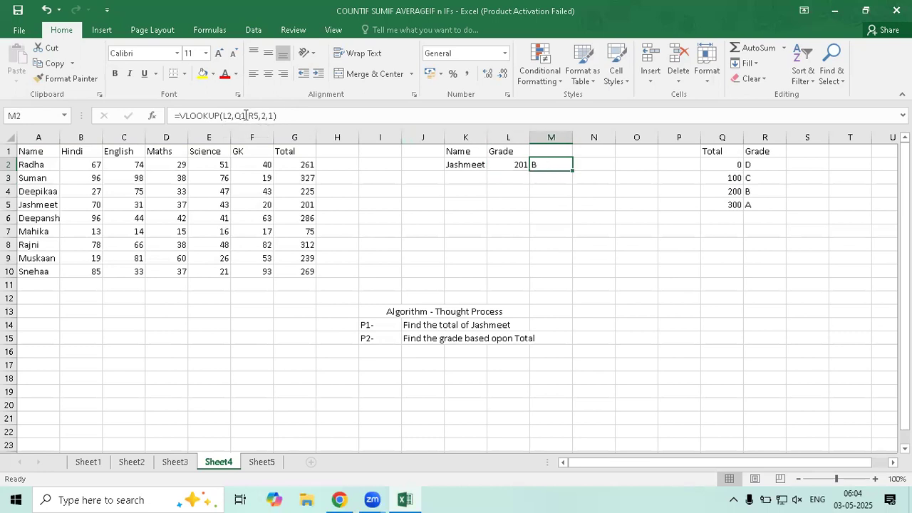
pyautogui.click(504, 165)
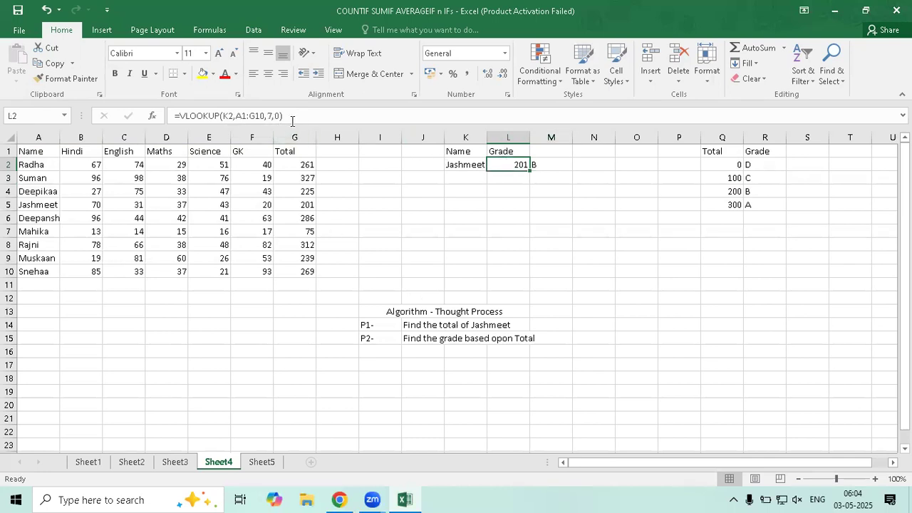
pyautogui.moveTo(284, 115); pyautogui.dragTo(180, 115)
pyautogui.hotkey('ctrl', 'c')
pyautogui.press('Escape')
# Replace the L2 reference in M2's formula with the nested VLOOKUP(K2,A1:G10,7,0) and clear cell L2.
pyautogui.click(537, 165)
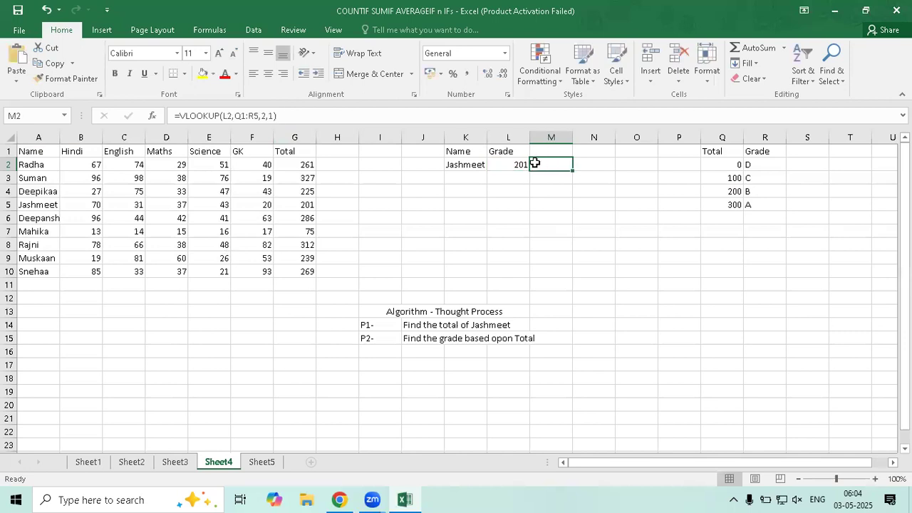
pyautogui.click(229, 115)
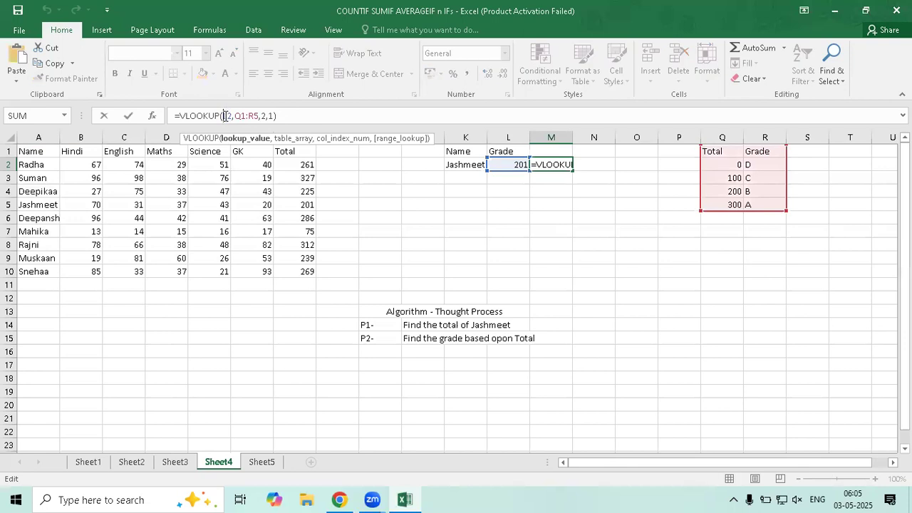
pyautogui.doubleClick(227, 115)
pyautogui.write('VLOOKUP(K2,A1:G10,7,0)')
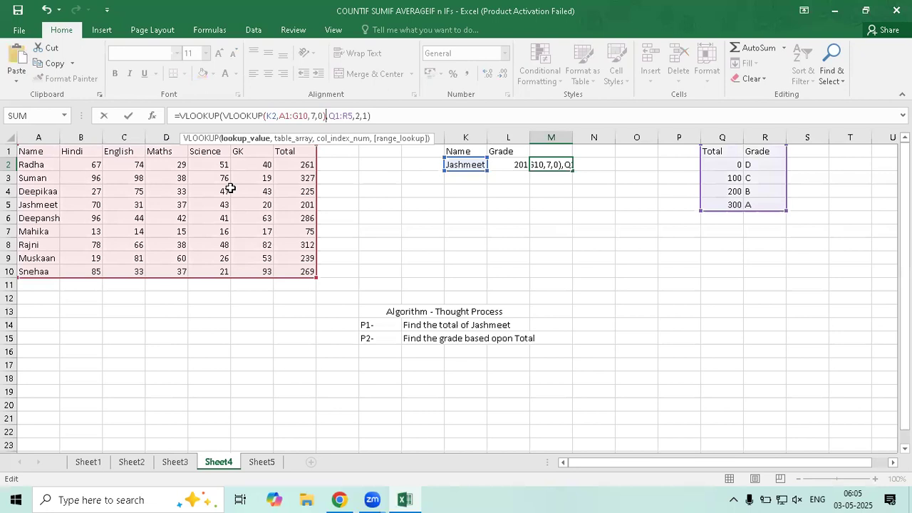
pyautogui.press('Return')
pyautogui.click(513, 167)
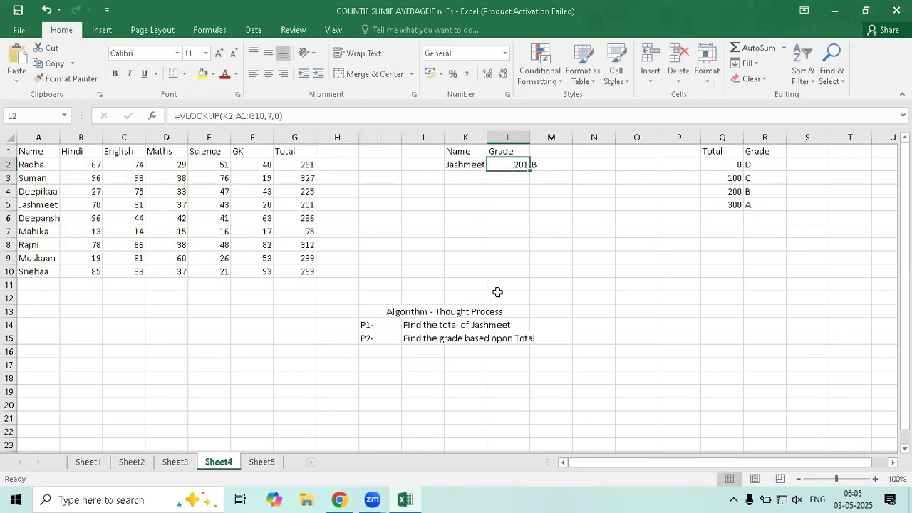
pyautogui.press('Delete')
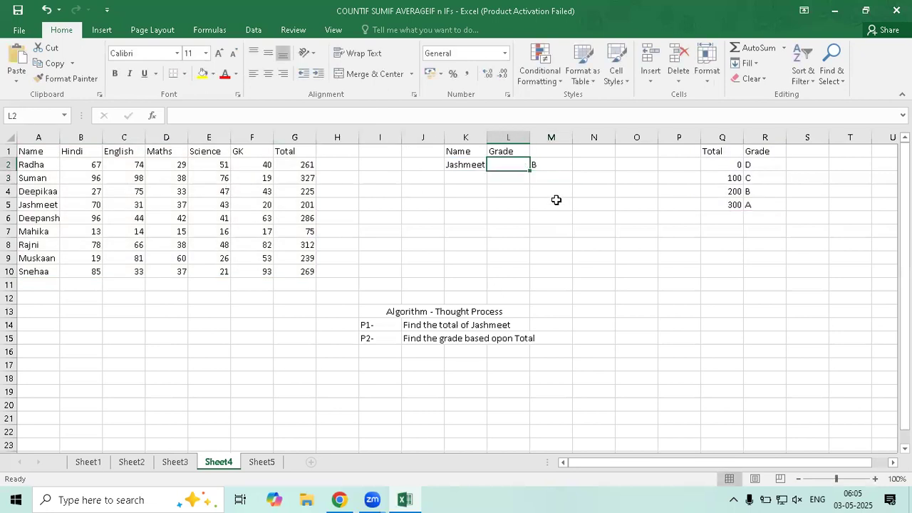
# Copy the full nested VLOOKUP formula text from M2 into L2 under the Grade header and clear M2.
pyautogui.click(545, 166)
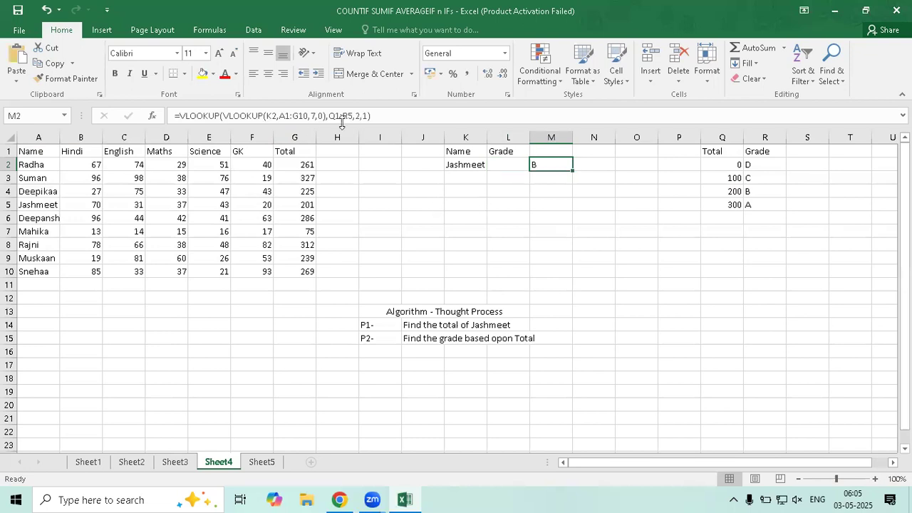
pyautogui.moveTo(384, 117); pyautogui.dragTo(173, 116)
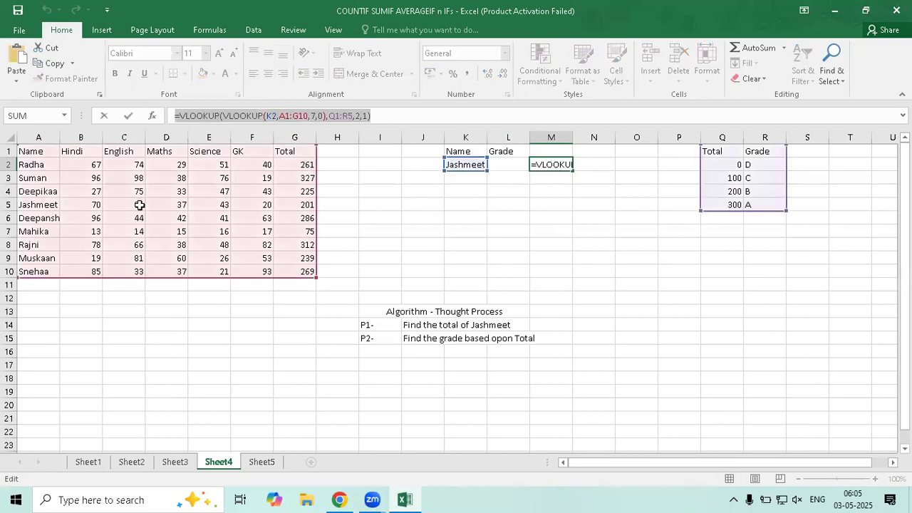
pyautogui.press('Escape')
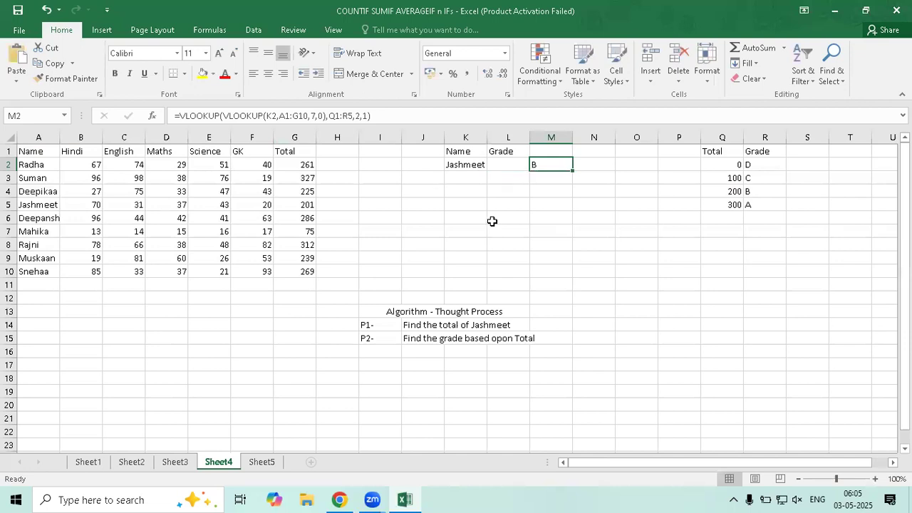
pyautogui.press('Left')
pyautogui.hotkey('ctrl', 'v')
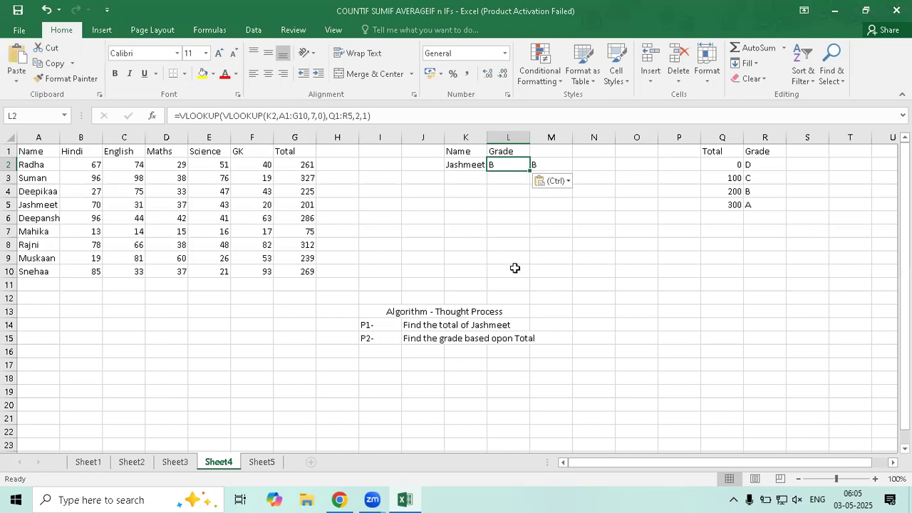
pyautogui.press('Right')
pyautogui.press('Delete')
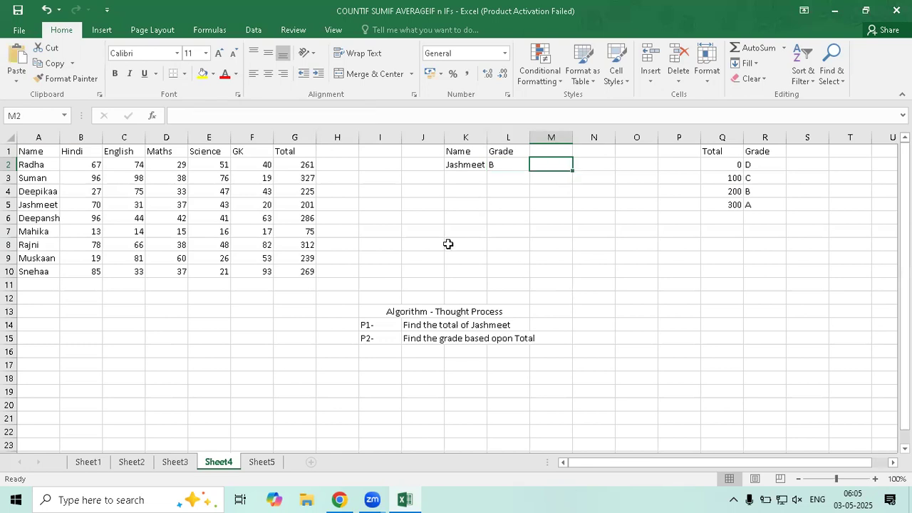
# Replace the lookup name in K2 with the student's name listed in A7 to test the grade formula.
pyautogui.press('Left')
pyautogui.press('Left')
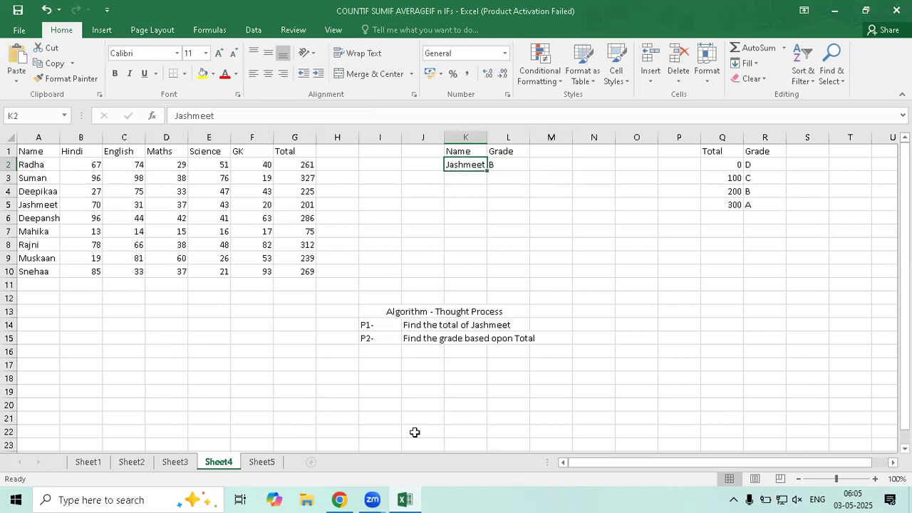
pyautogui.write('M')
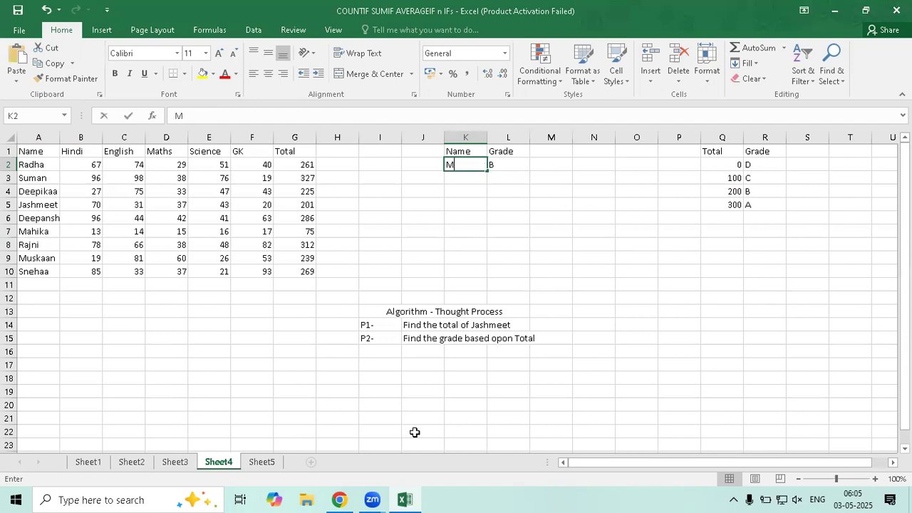
pyautogui.write('ahik')
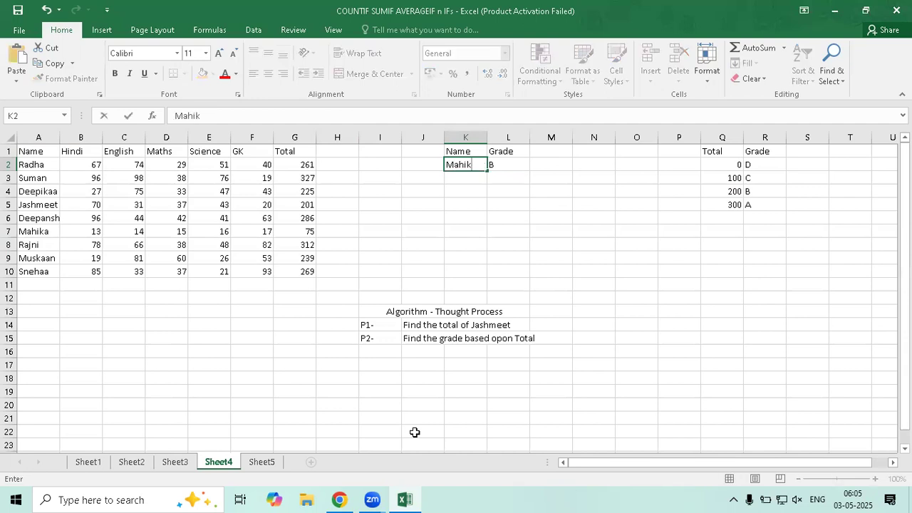
pyautogui.write('a')
pyautogui.press('Return')
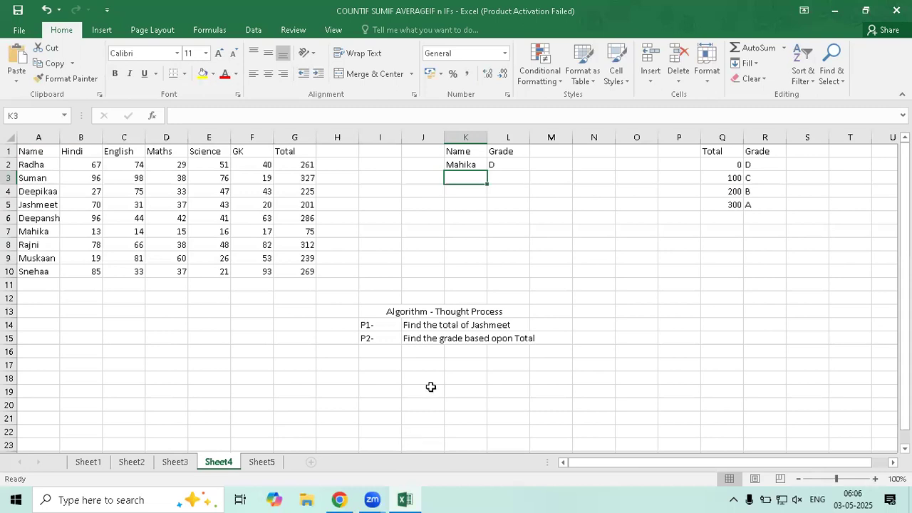
# Review the nested VLOOKUP formula in L2 against the P1 and P2 steps of the thought-process notes.
pyautogui.click(513, 170)
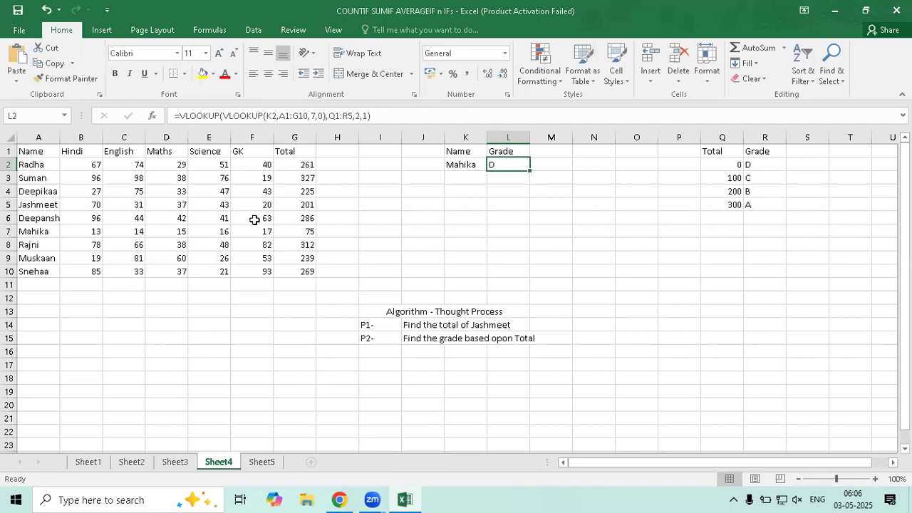
pyautogui.click(370, 326)
pyautogui.click(378, 340)
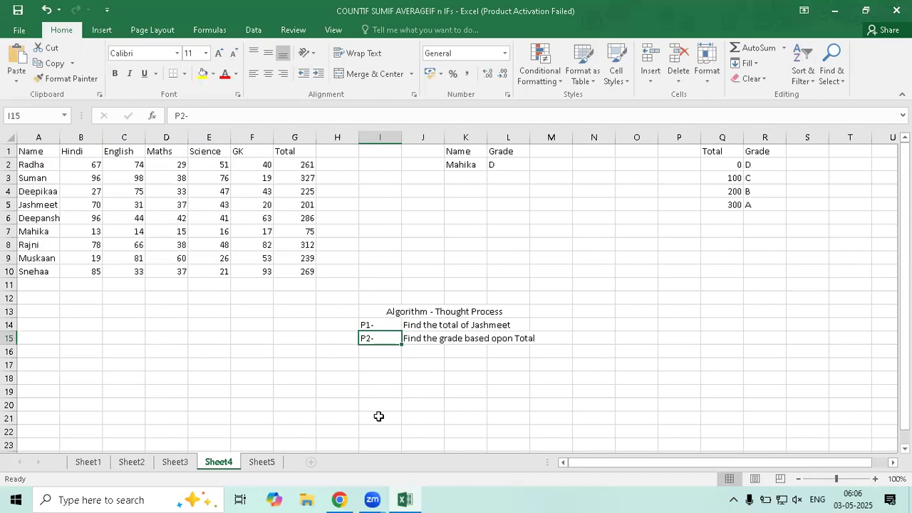
pyautogui.click(497, 163)
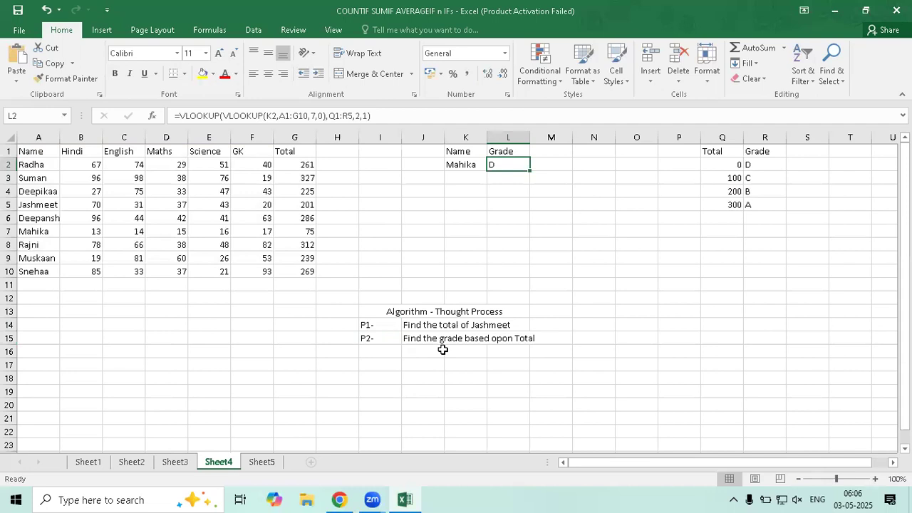